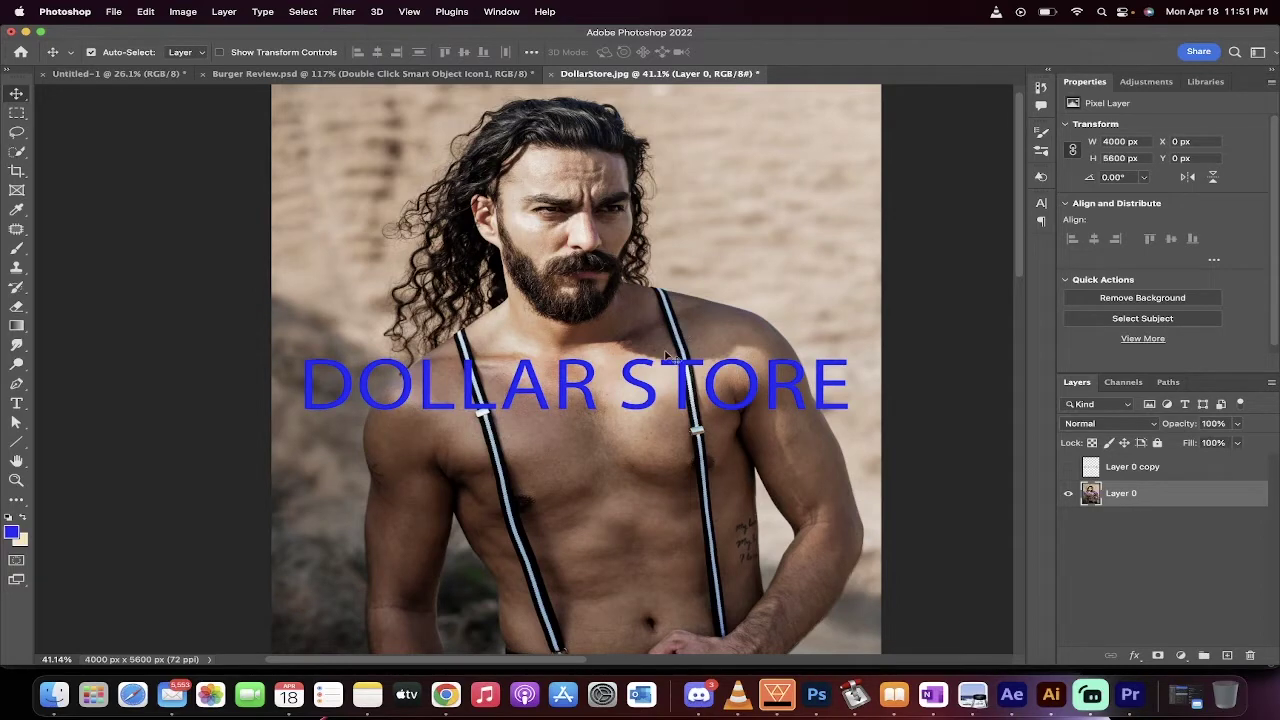
# Zoom out slightly to view more of the DOLLAR STORE portrait
pyautogui.scroll(-3, 668, 357)
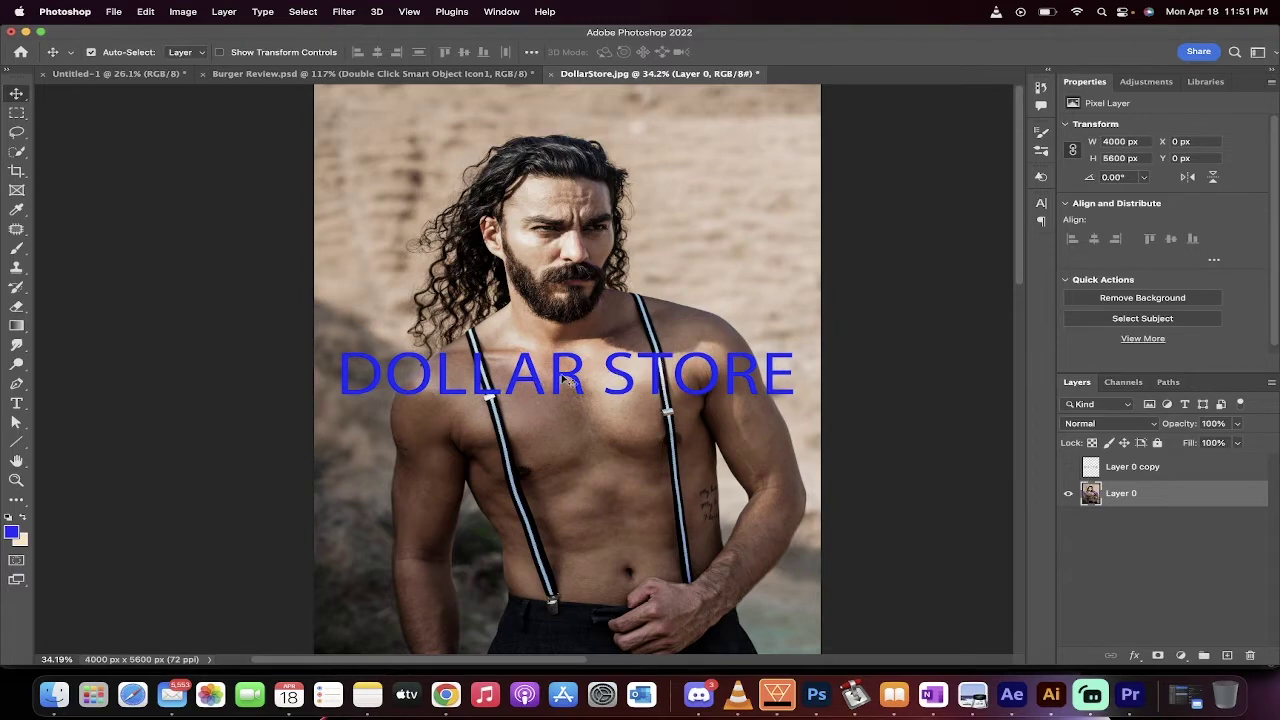
# Preview and hide Layer 0 copy, delete it, and make Layer 0 the active layer
pyautogui.click(1069, 467)
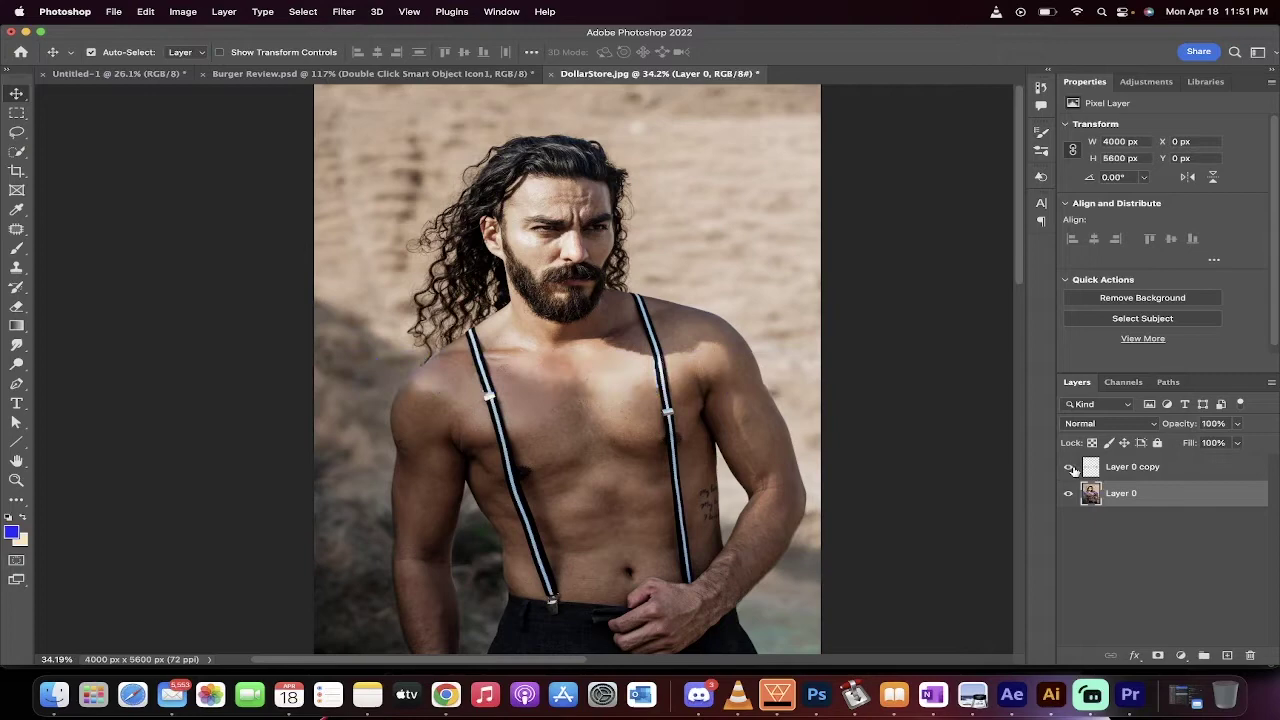
pyautogui.click(1070, 468)
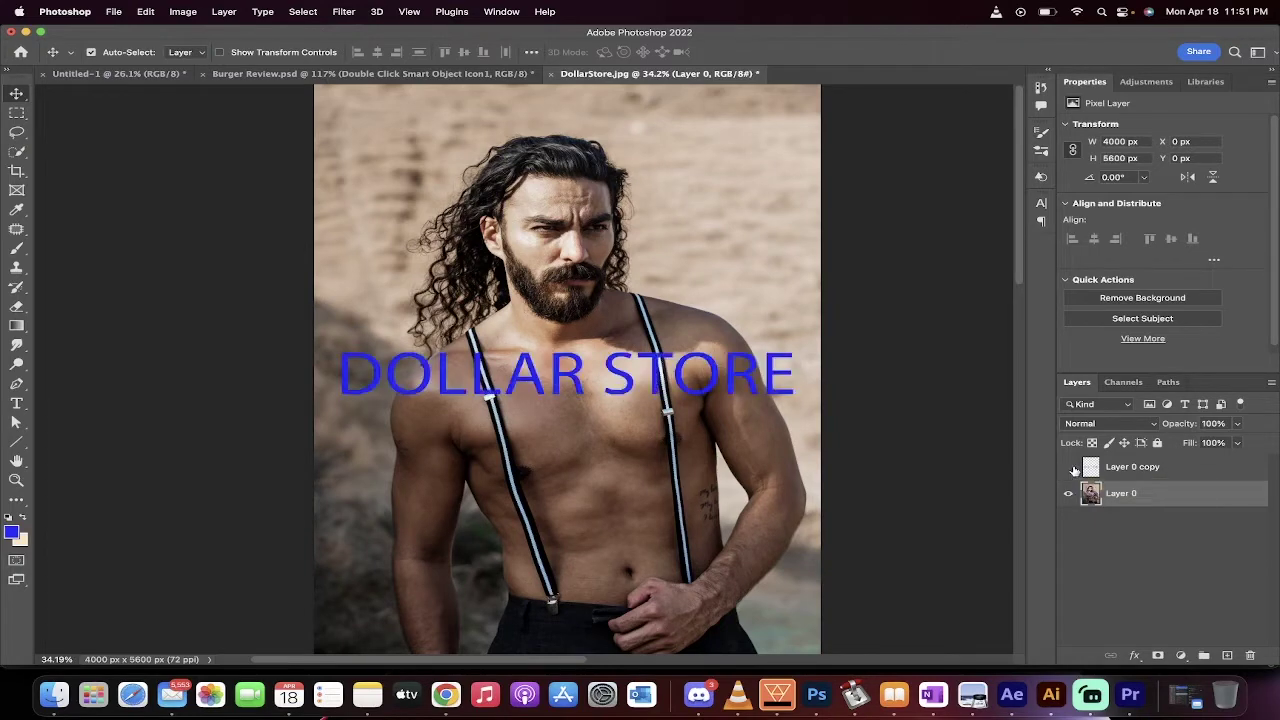
pyautogui.click(1152, 472)
pyautogui.moveTo(1134, 471); pyautogui.dragTo(1254, 654)
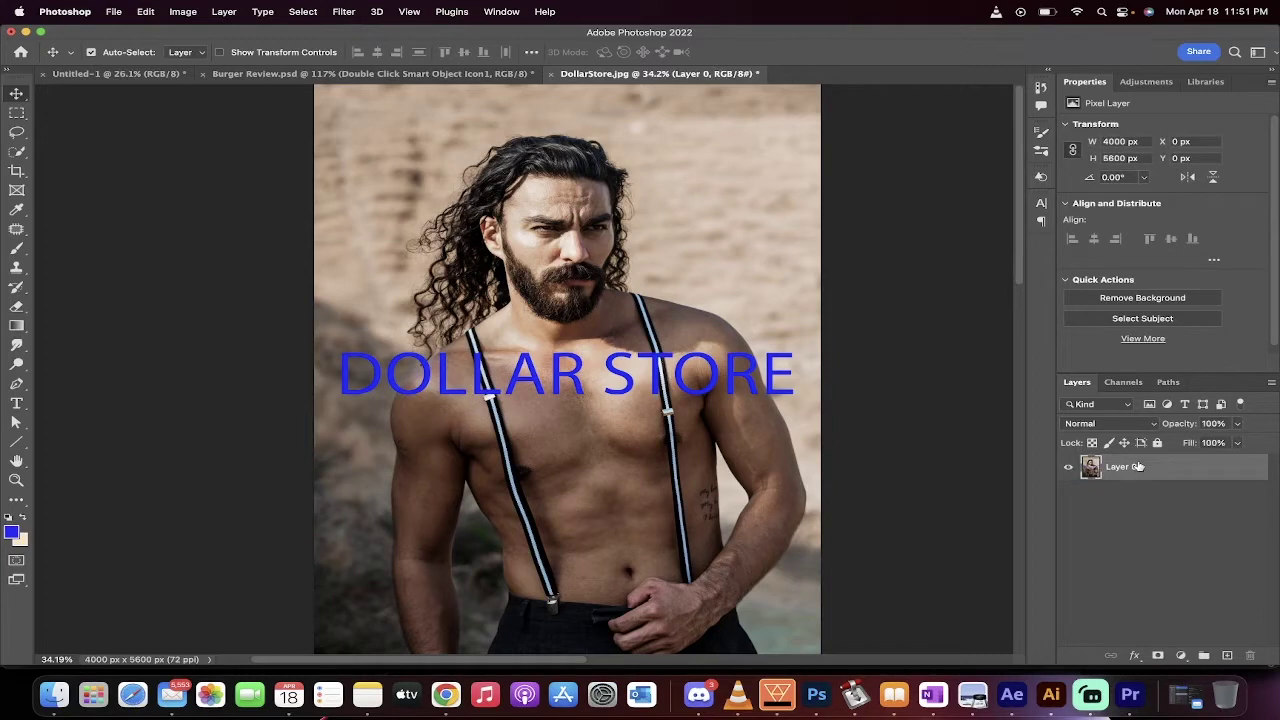
pyautogui.click(1145, 530)
pyautogui.click(1135, 479)
pyautogui.scroll(2, 745, 385)
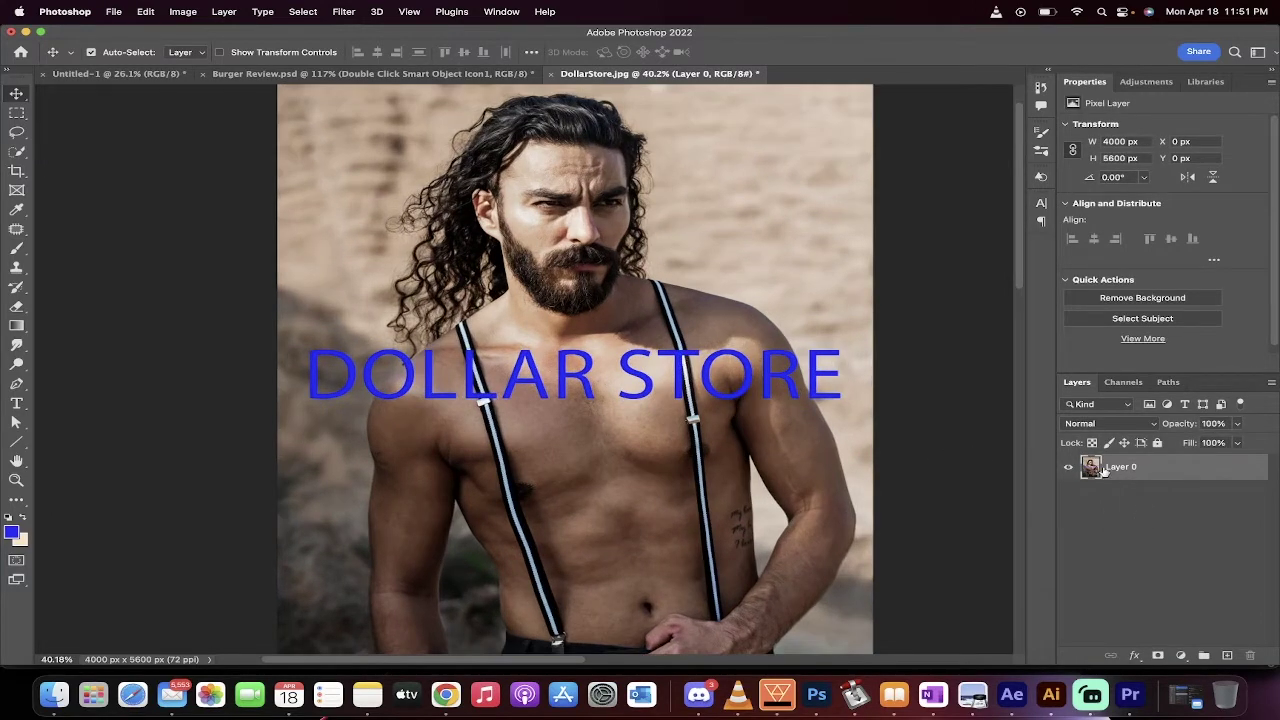
pyautogui.hscroll(2, 676, 375)
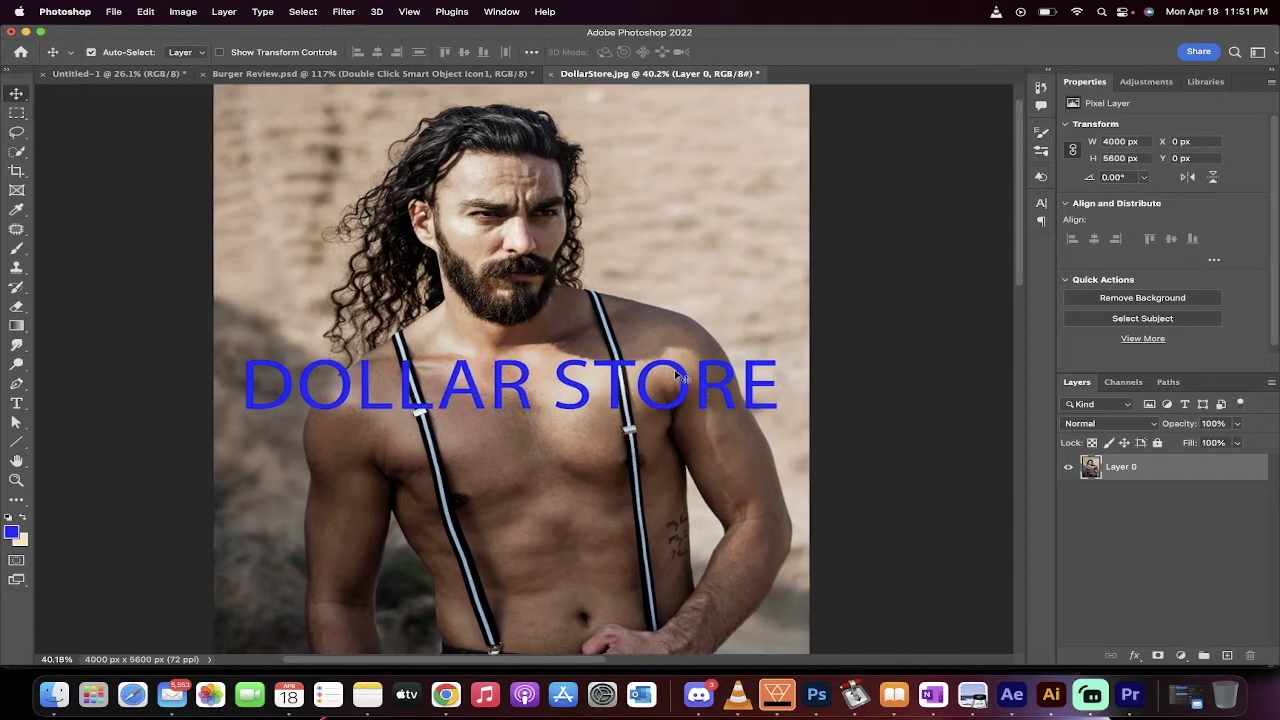
pyautogui.hscroll(-1, 680, 378)
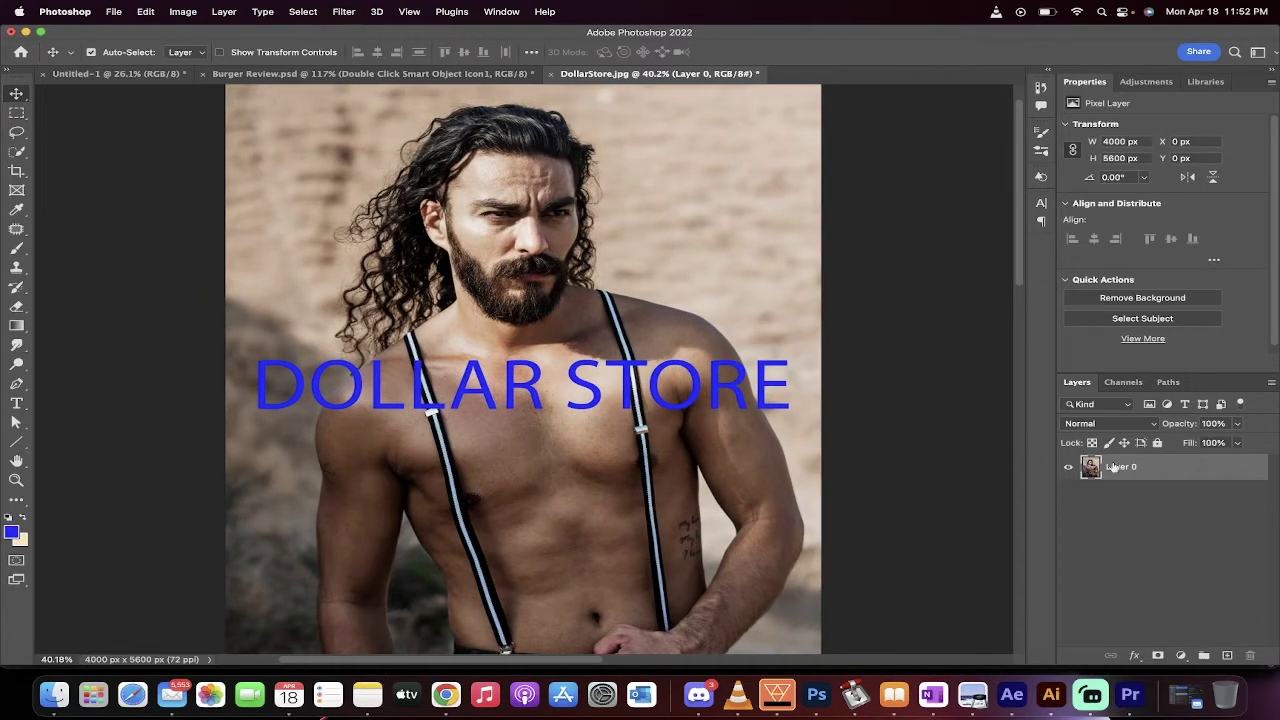
# Select the blue DOLLAR STORE lettering with Color Range at Fuzziness 200
pyautogui.click(303, 11)
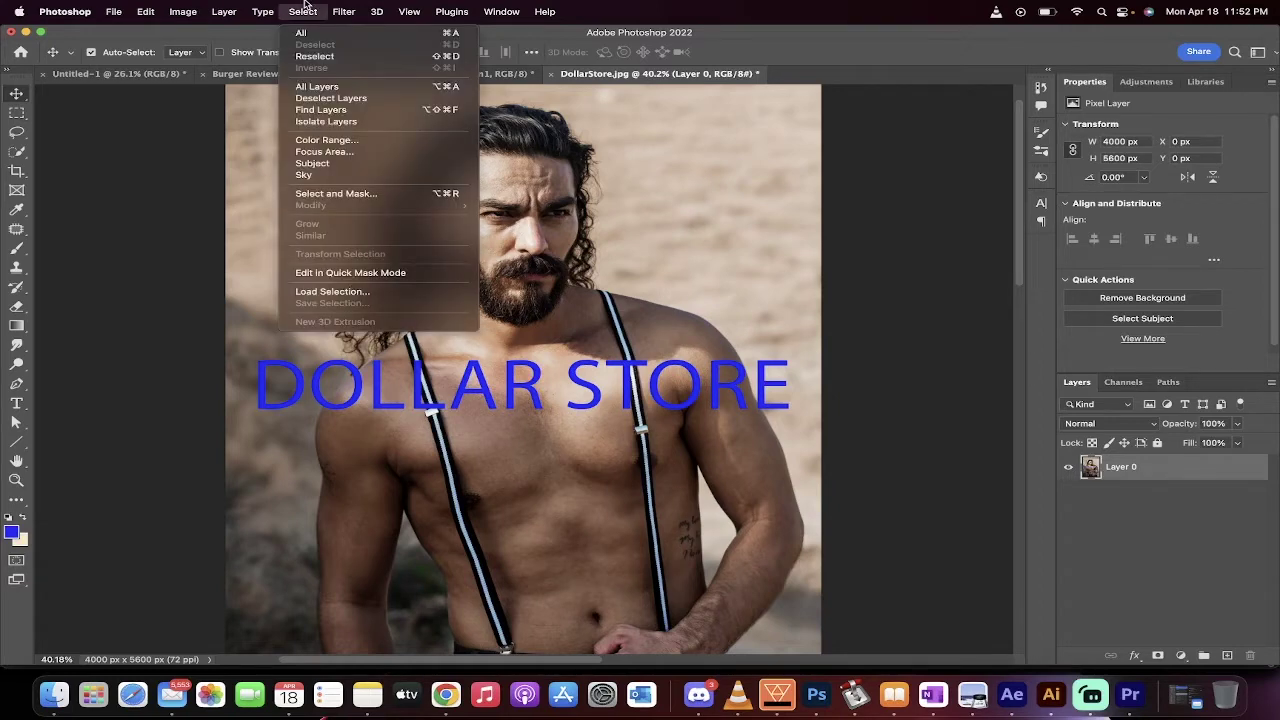
pyautogui.click(310, 139)
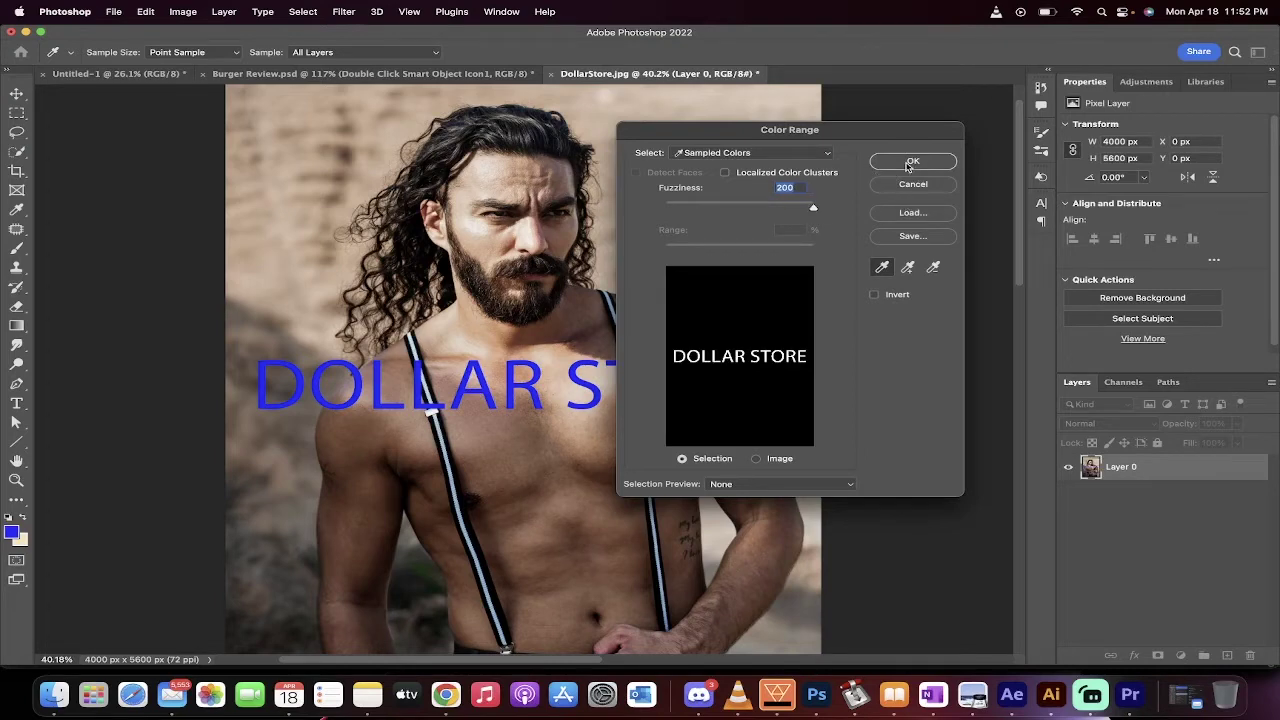
pyautogui.click(910, 163)
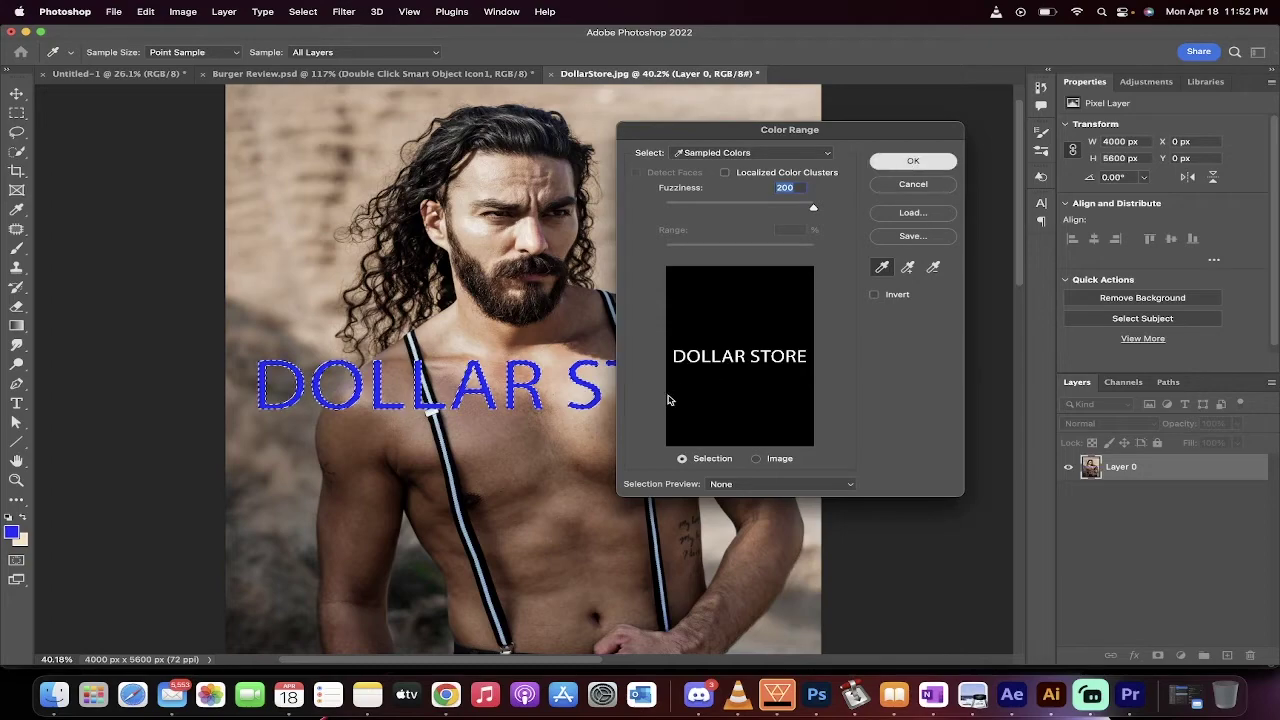
pyautogui.scroll(-2, 666, 390)
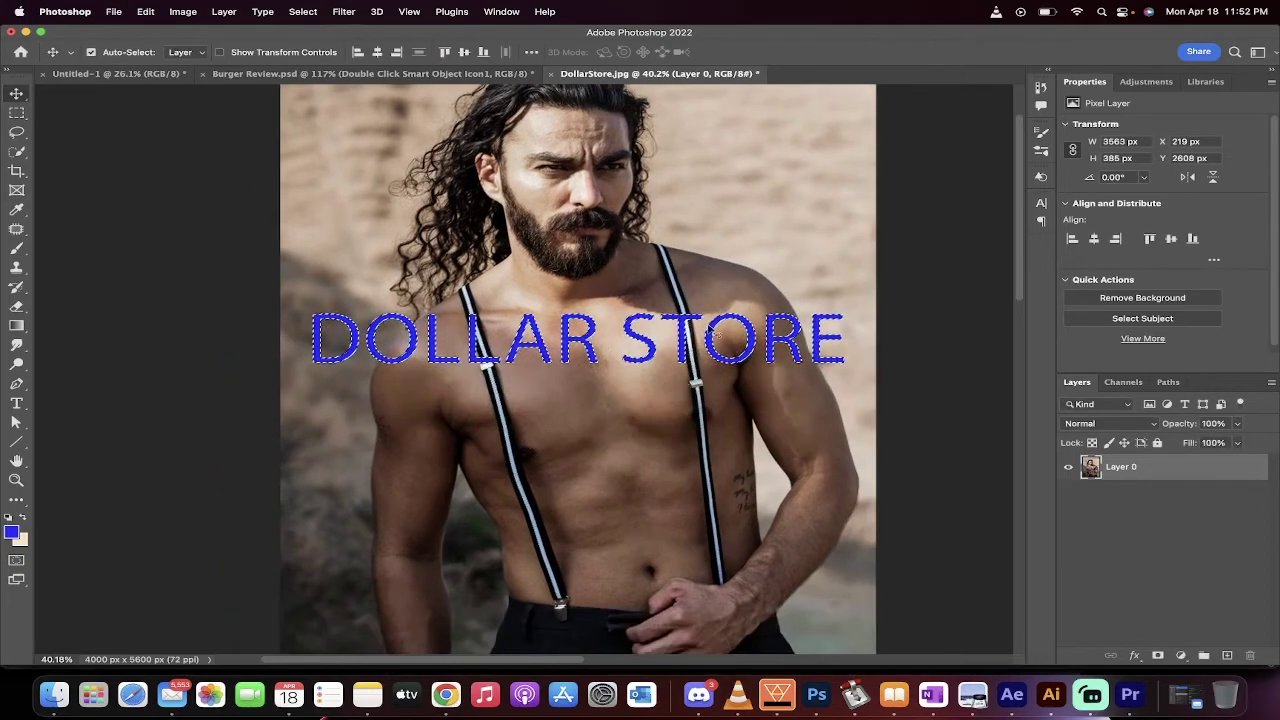
pyautogui.scroll(5, 666, 390)
pyautogui.scroll(3, 710, 330)
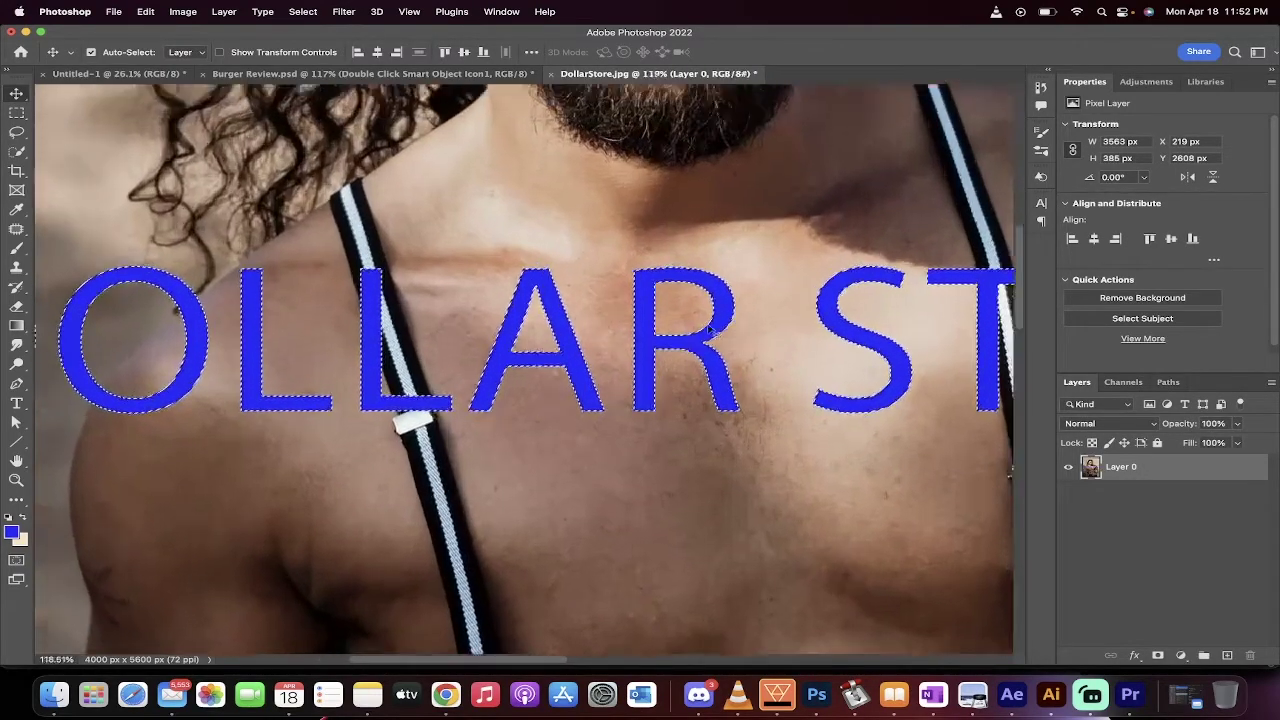
pyautogui.hscroll(1, 690, 338)
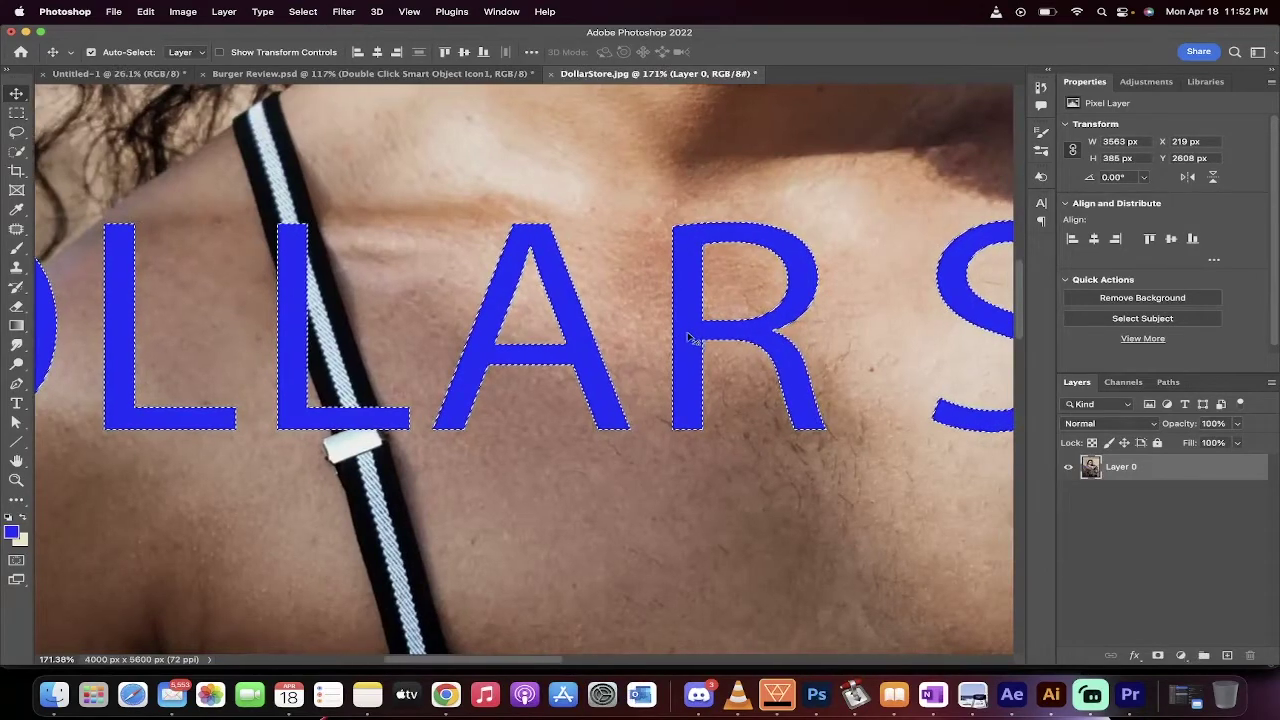
pyautogui.scroll(-3, 688, 338)
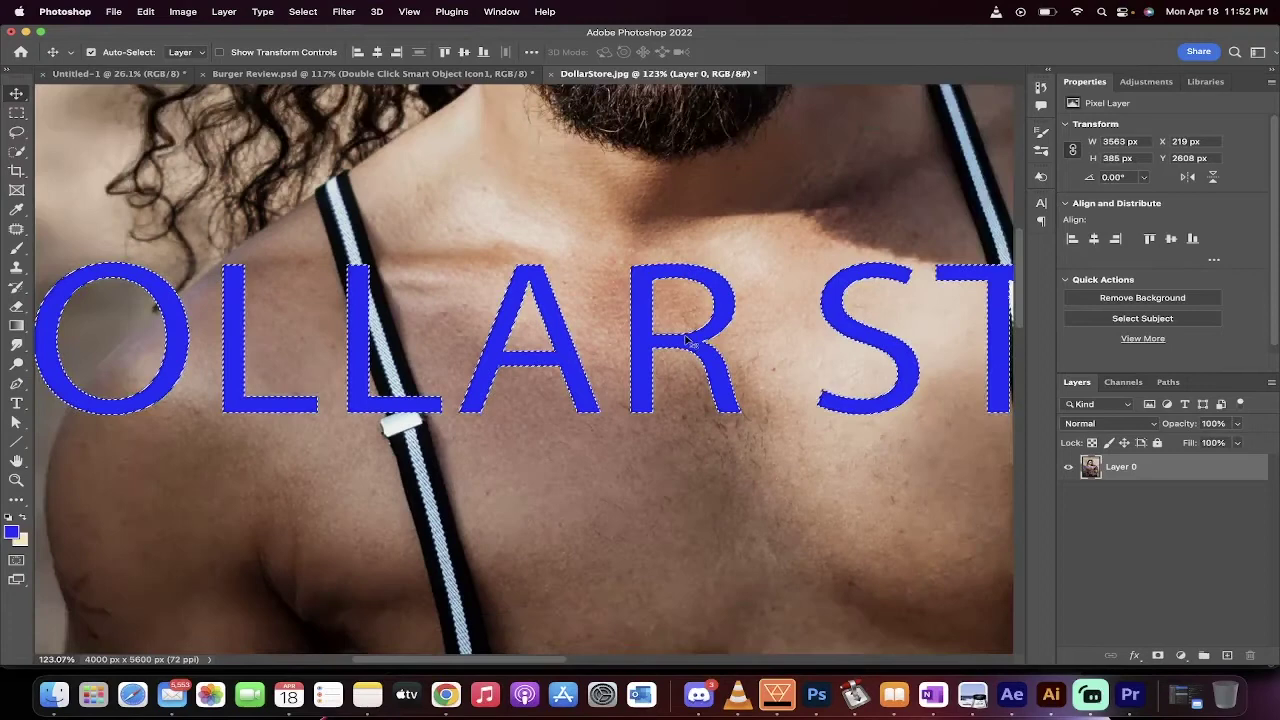
pyautogui.click(310, 9)
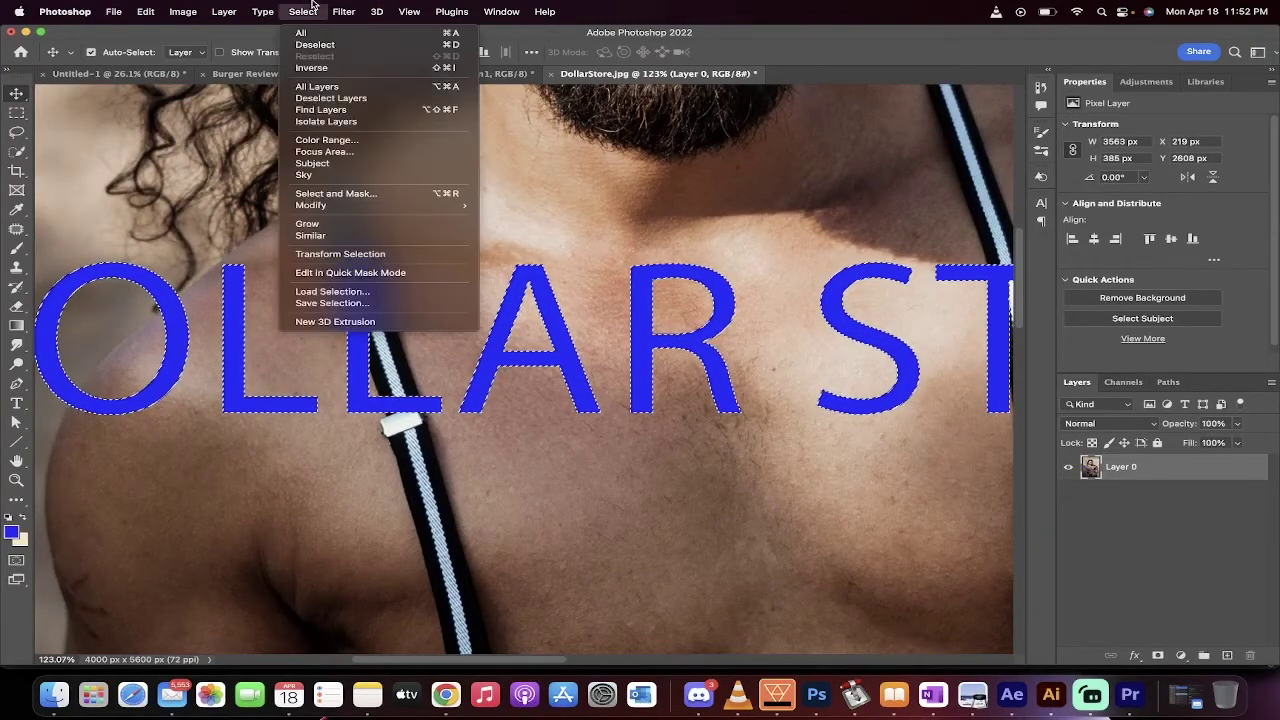
pyautogui.click(312, 8)
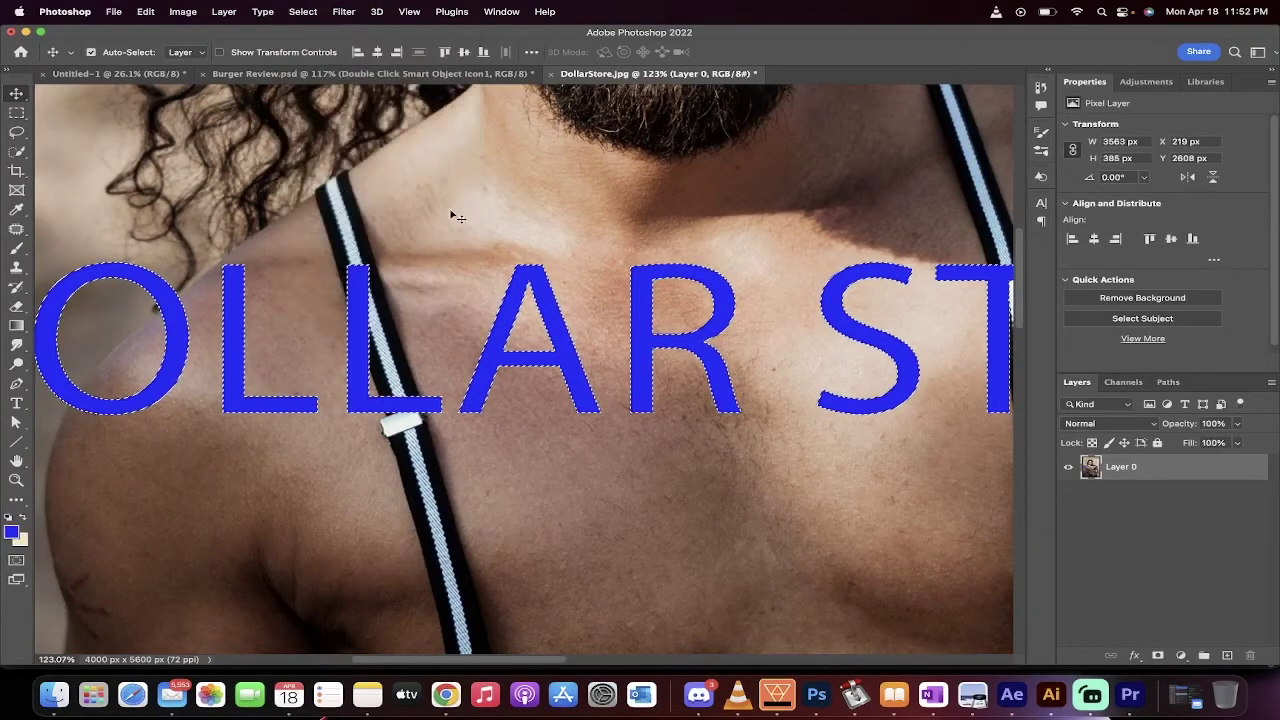
# Start expanding the lettering selection, clearing a mistyped amount of 6 pixels
pyautogui.click(304, 10)
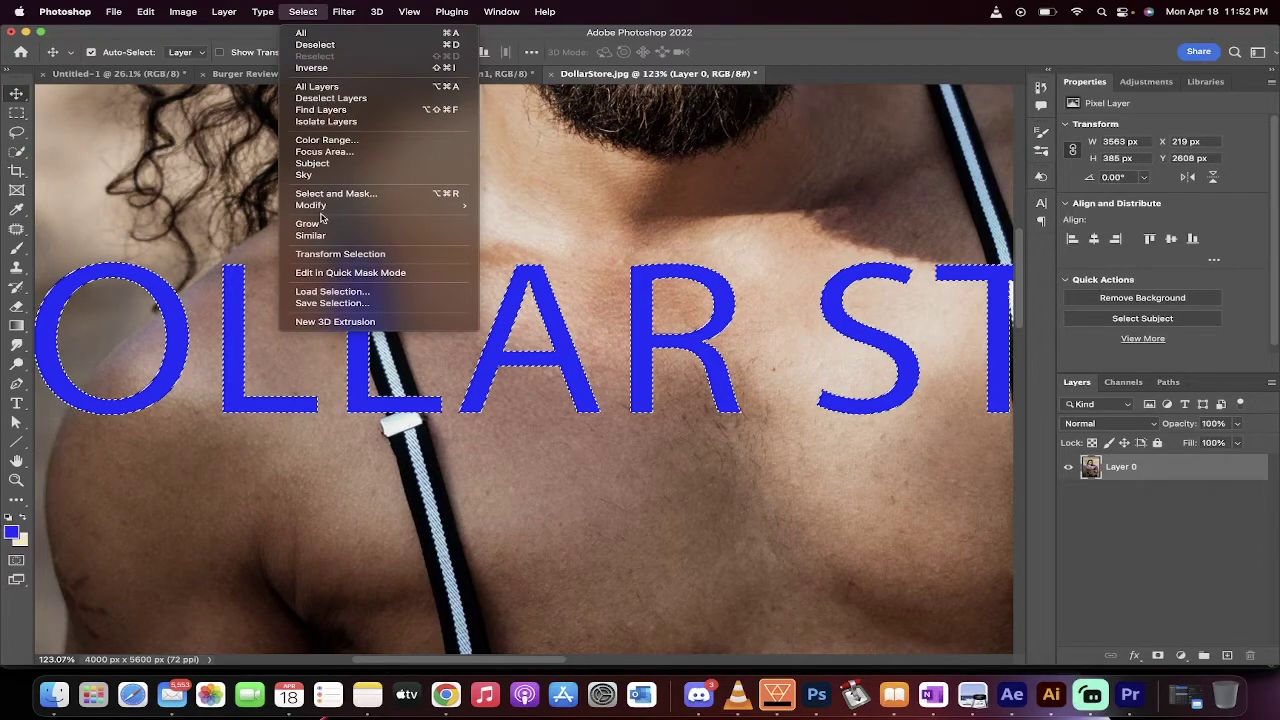
pyautogui.moveTo(333, 209)
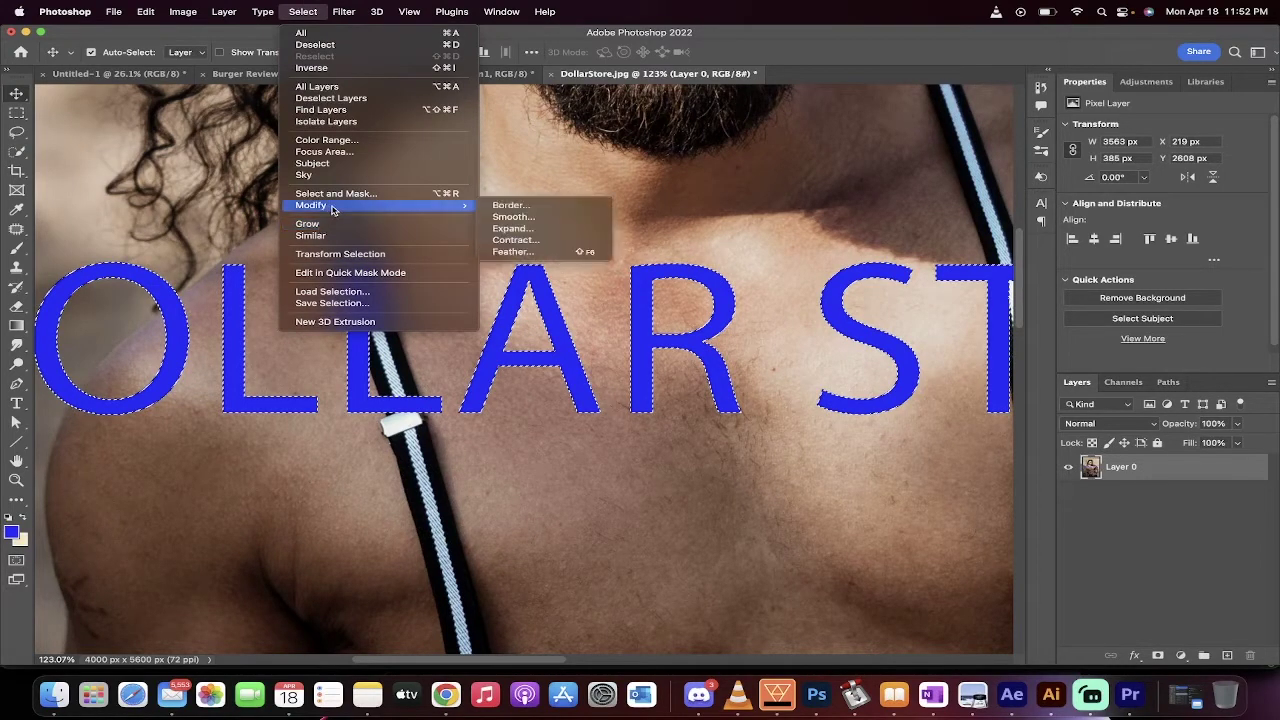
pyautogui.click(533, 236)
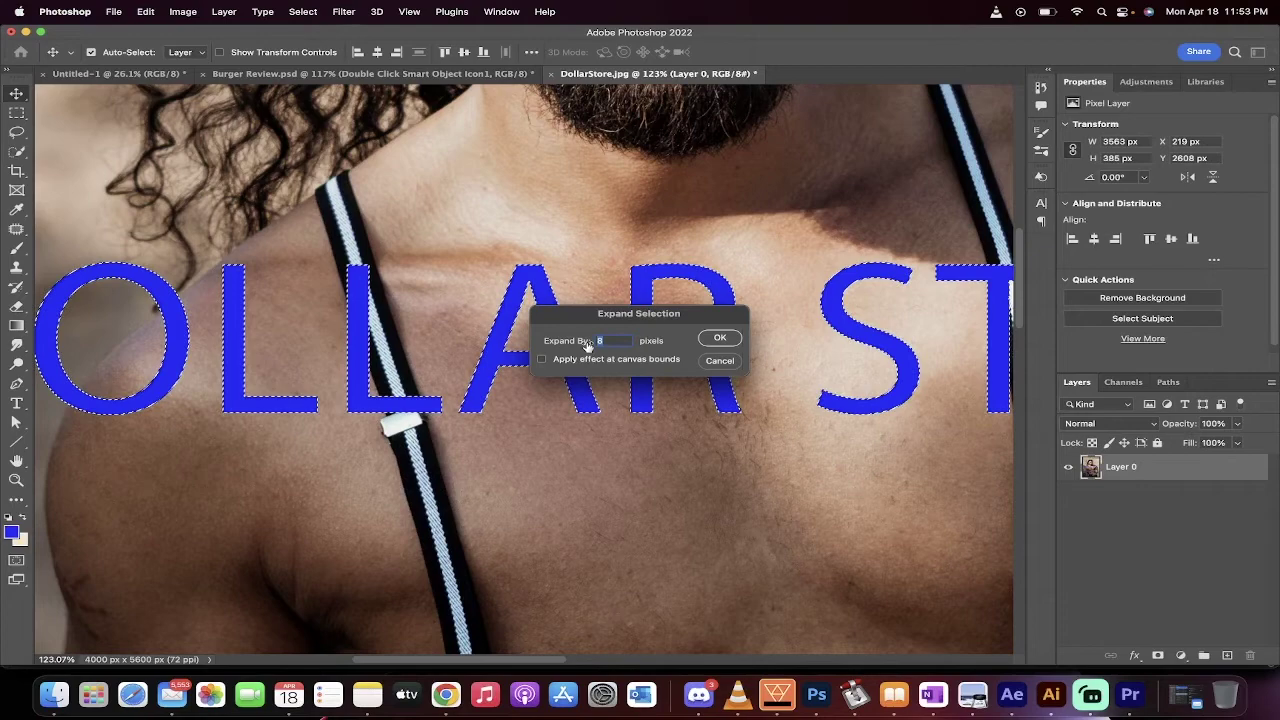
pyautogui.write('6')
pyautogui.press('BackSpace')
# Expand the lettering selection by 7 pixels
pyautogui.write('7')
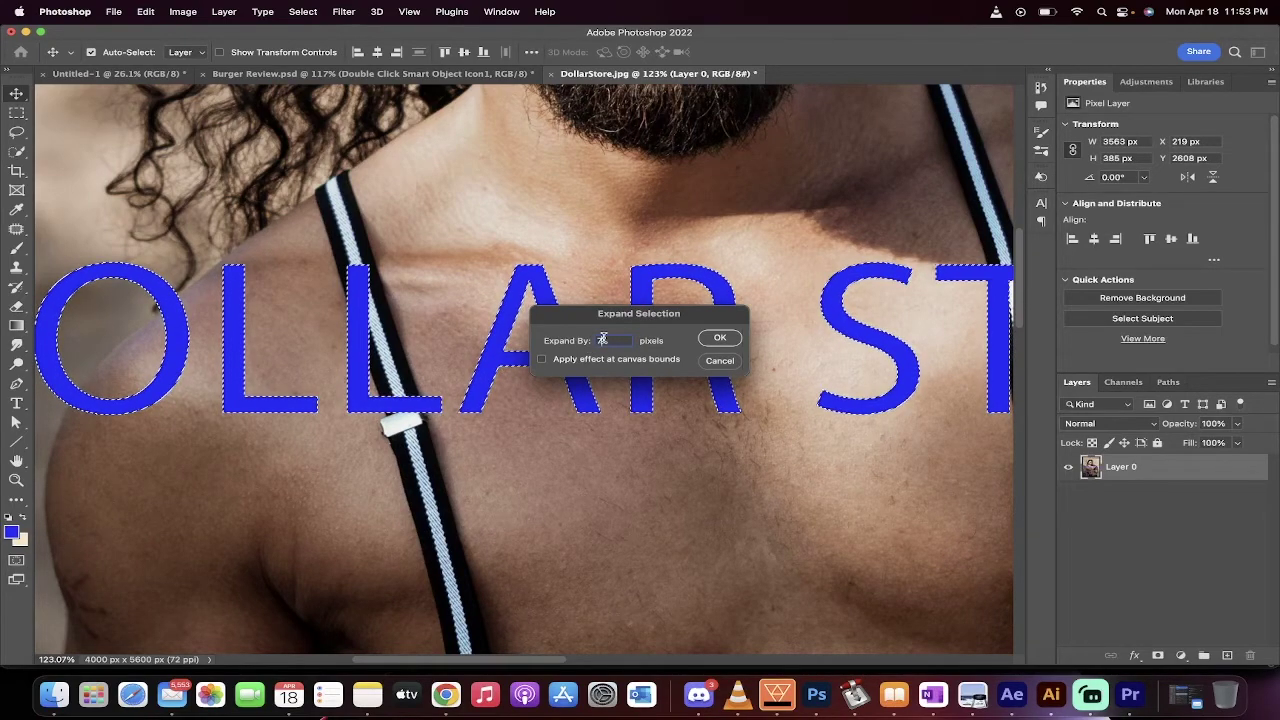
pyautogui.click(712, 337)
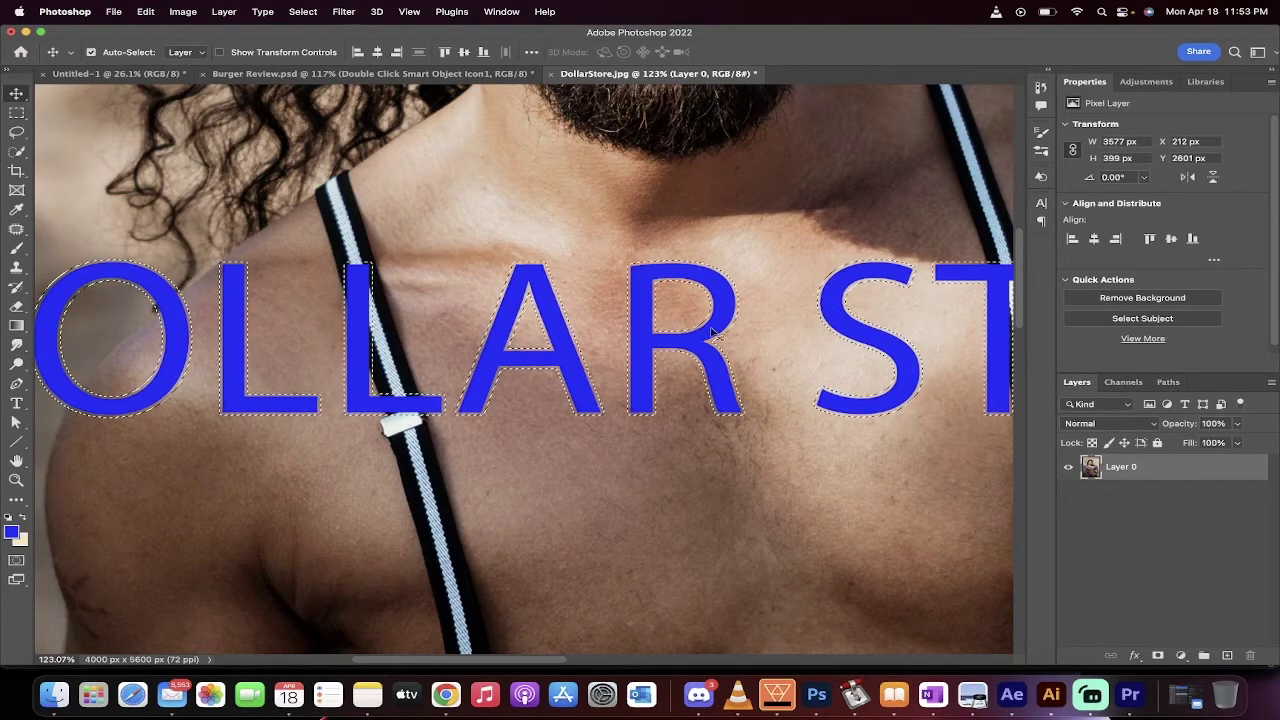
pyautogui.scroll(5, 712, 337)
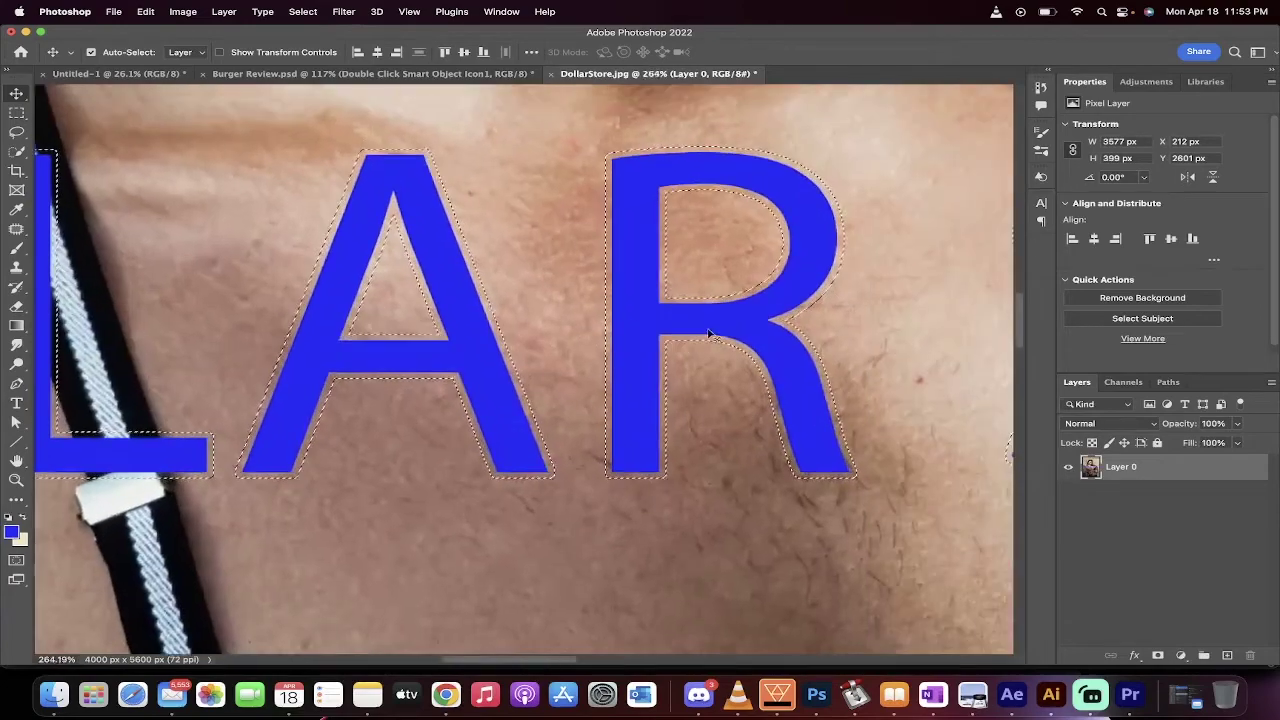
pyautogui.hscroll(5, 708, 335)
pyautogui.scroll(2, 705, 325)
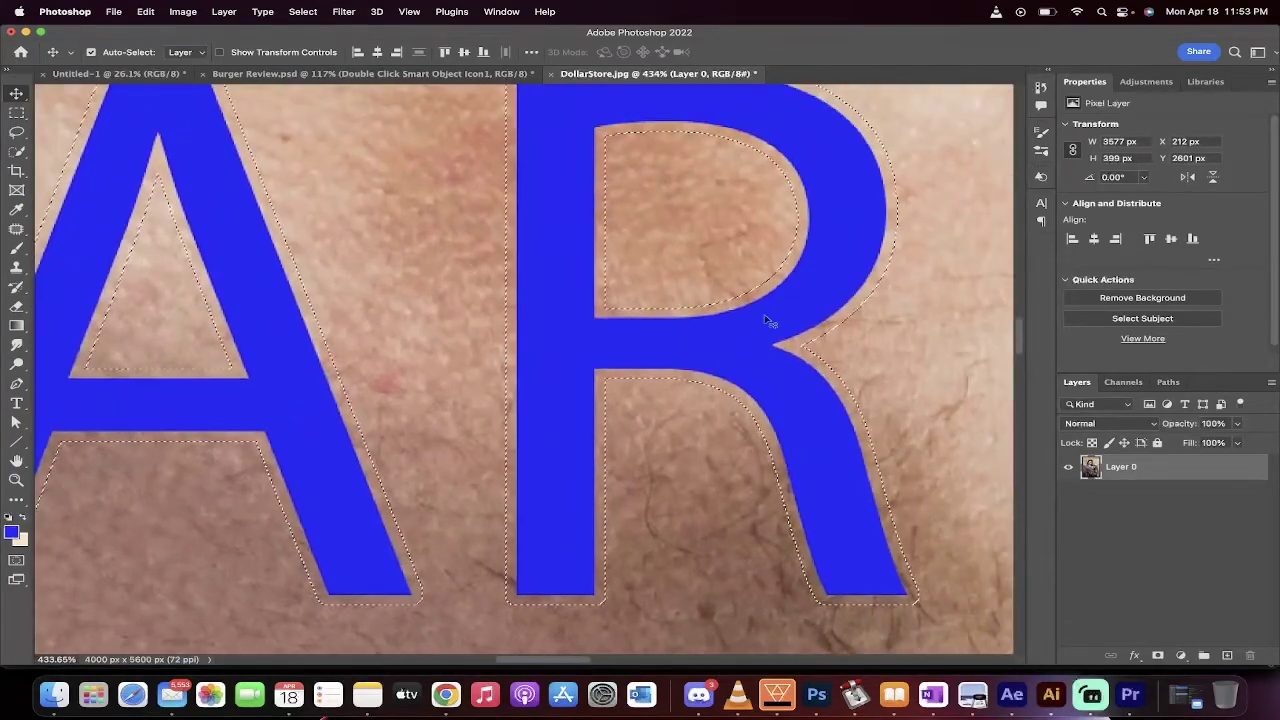
pyautogui.hscroll(2, 800, 272)
pyautogui.scroll(2, 800, 272)
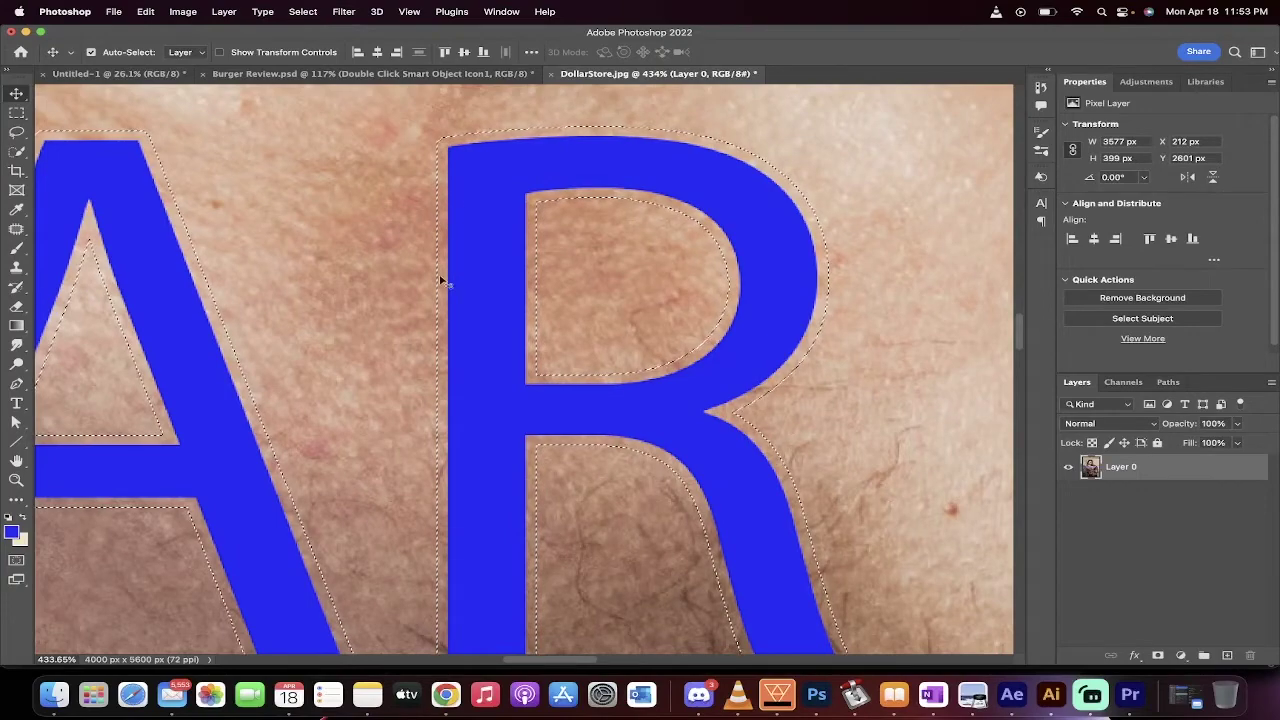
# Zoom out to see the whole expanded DOLLAR STORE selection
pyautogui.scroll(-2, 442, 386)
pyautogui.scroll(-3, 450, 420)
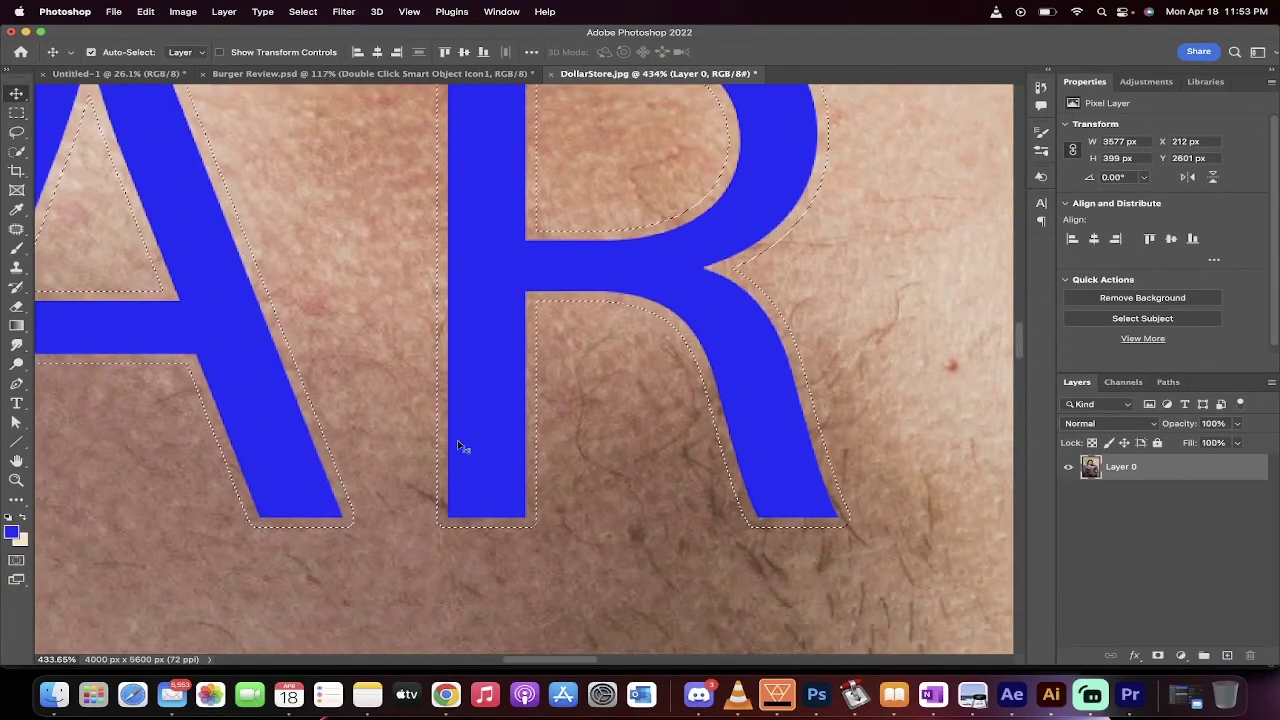
pyautogui.scroll(-5, 460, 447)
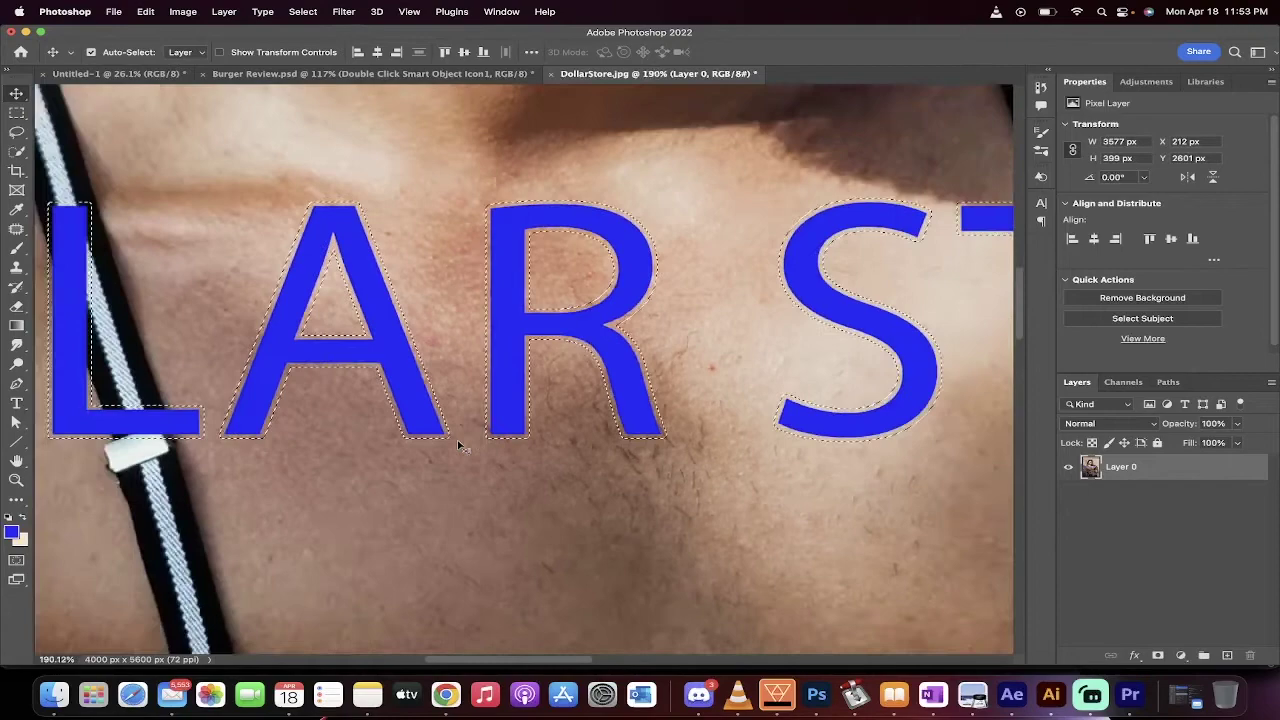
pyautogui.scroll(-3, 571, 406)
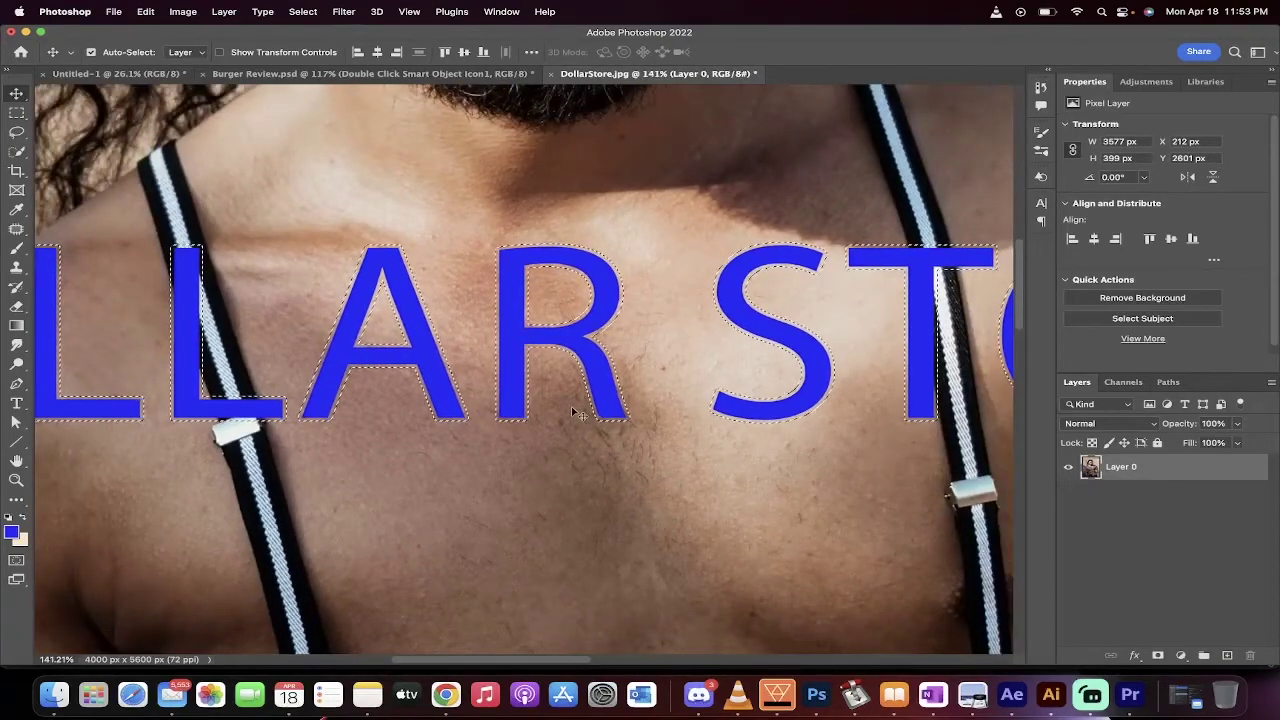
pyautogui.scroll(-1, 571, 406)
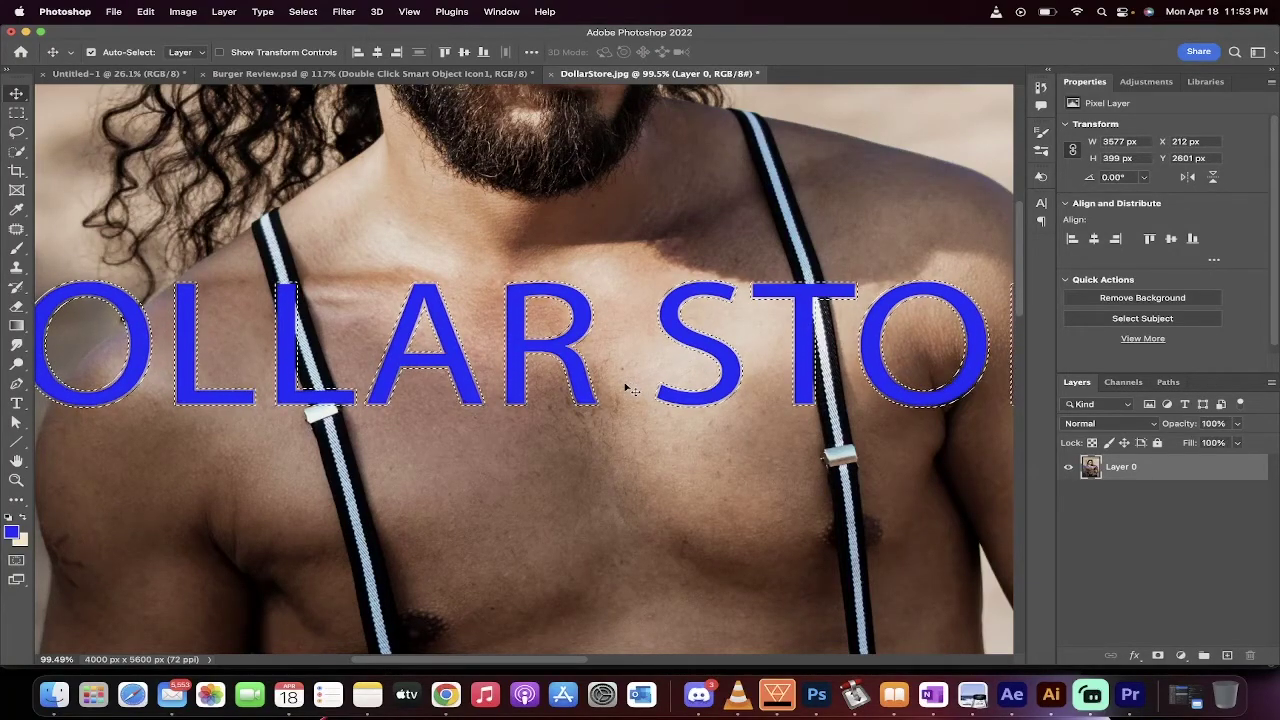
pyautogui.scroll(-4, 625, 387)
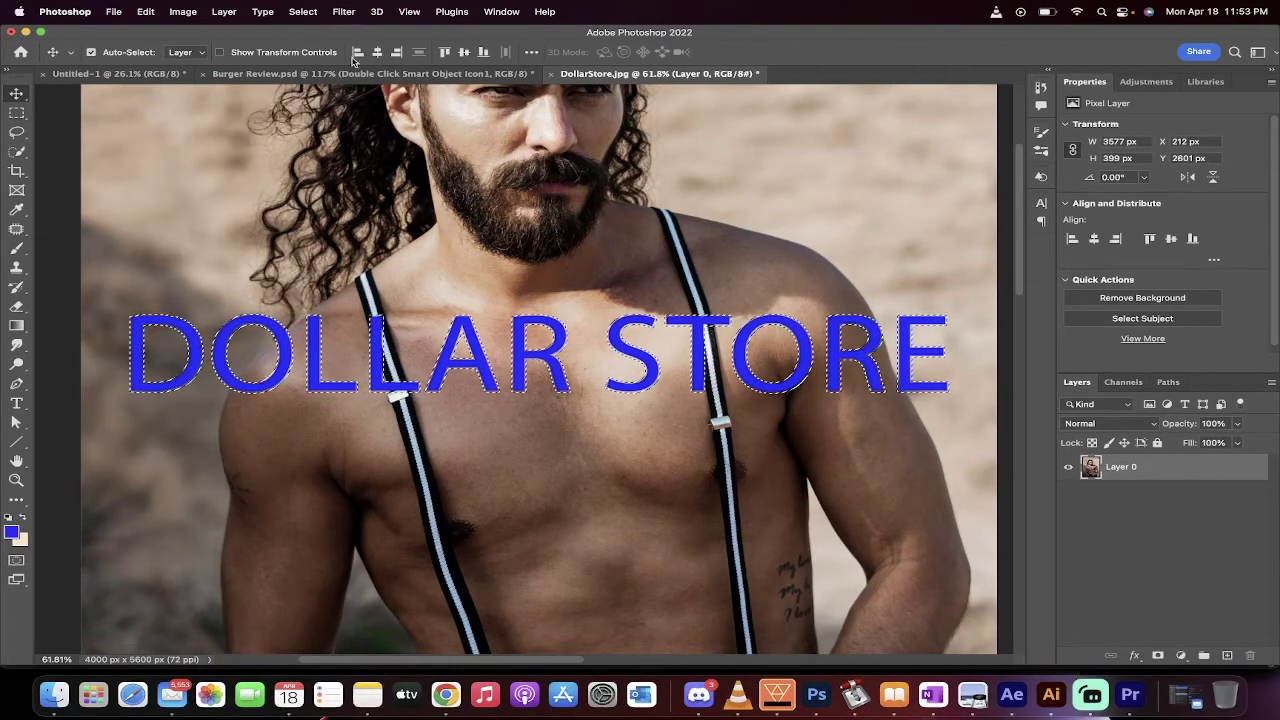
pyautogui.click(150, 9)
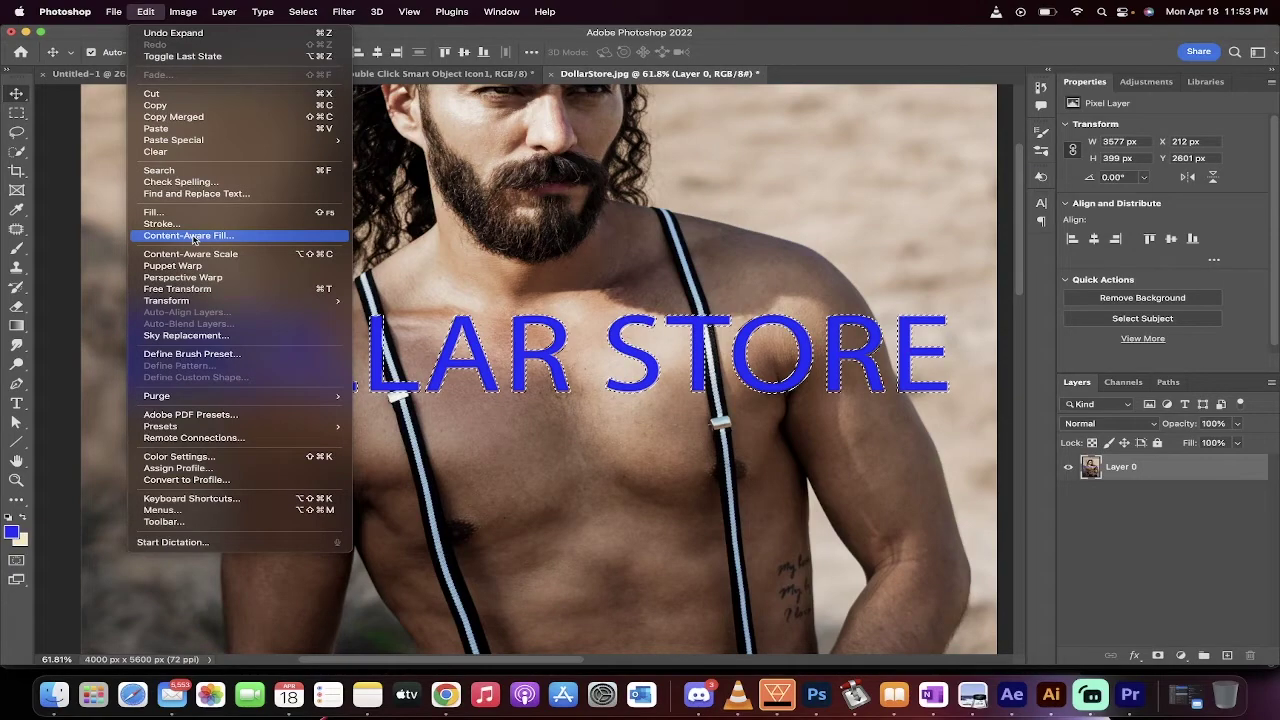
# Content-Aware Fill the lettering selection, outputting the result to a new layer, Layer 0 copy
pyautogui.click(193, 236)
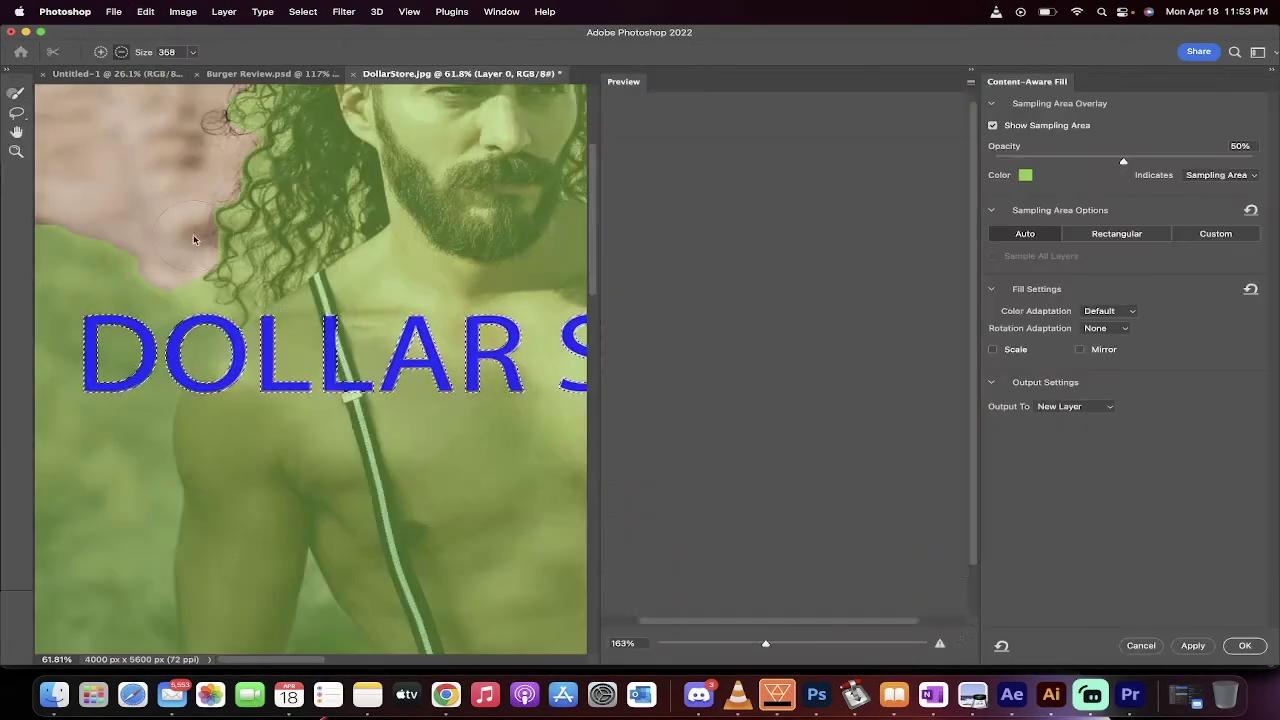
pyautogui.scroll(5, 668, 342)
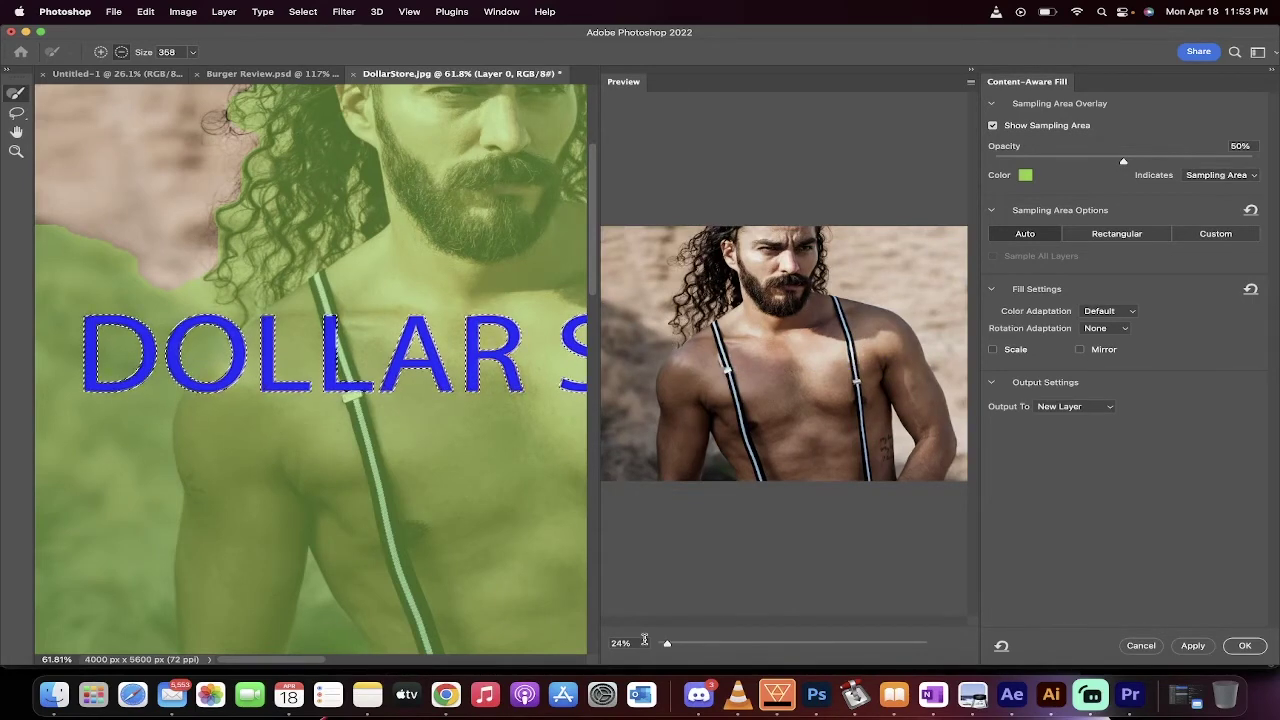
pyautogui.click(668, 645)
pyautogui.moveTo(668, 645)
pyautogui.mouseDown()
pyautogui.moveTo(728, 648)
pyautogui.moveTo(677, 648)
pyautogui.mouseUp()
pyautogui.scroll(-2, 318, 370)
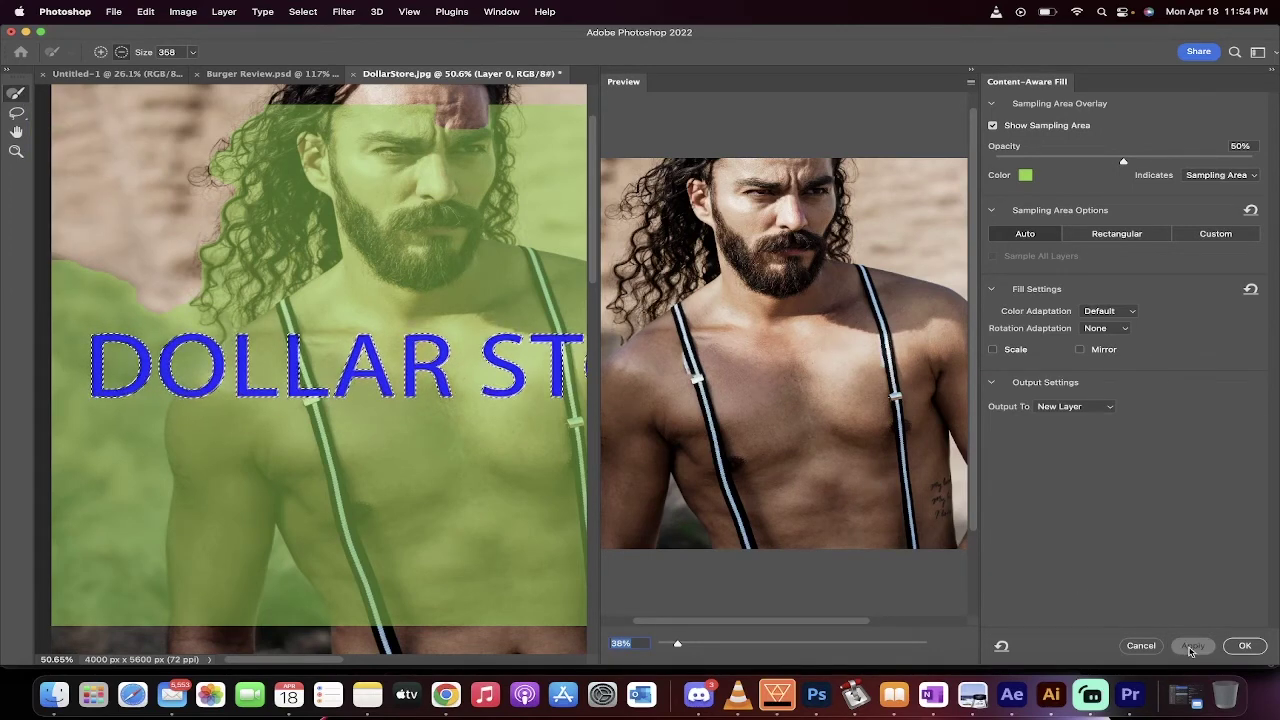
pyautogui.click(1191, 646)
pyautogui.click(1242, 645)
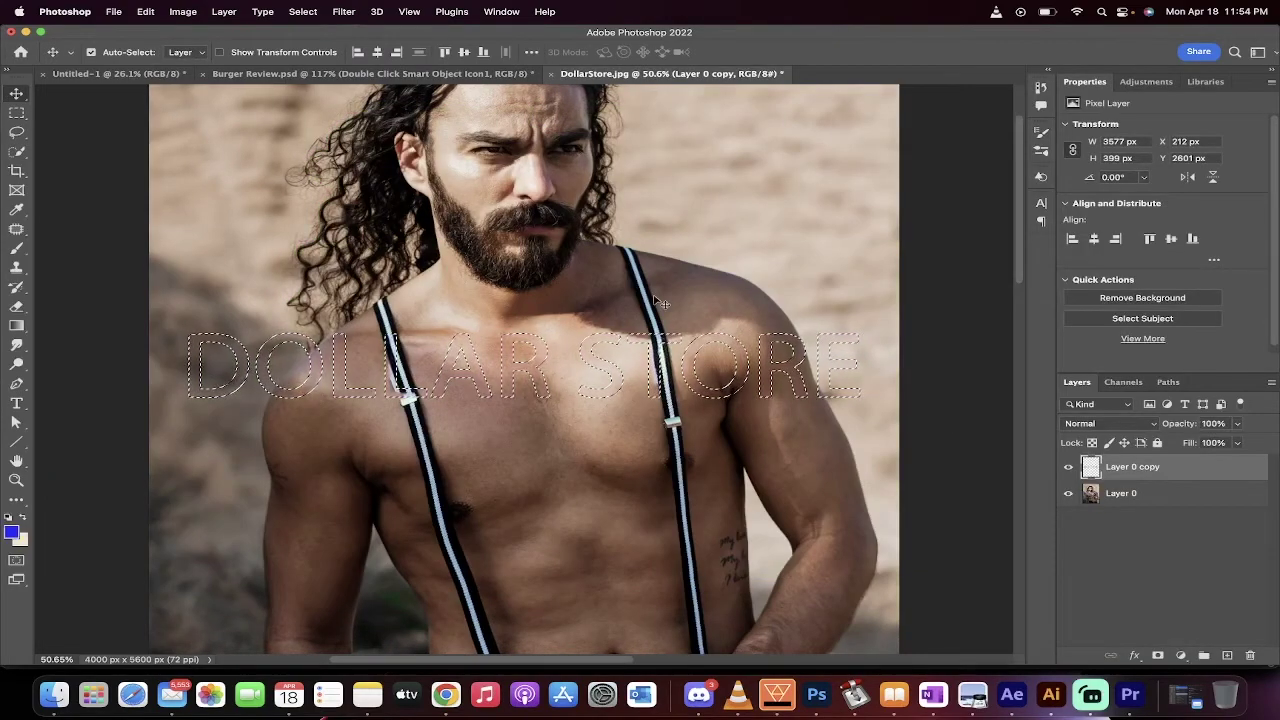
# Deselect the filled area and zoom in on the strap clip to inspect it
pyautogui.click(310, 8)
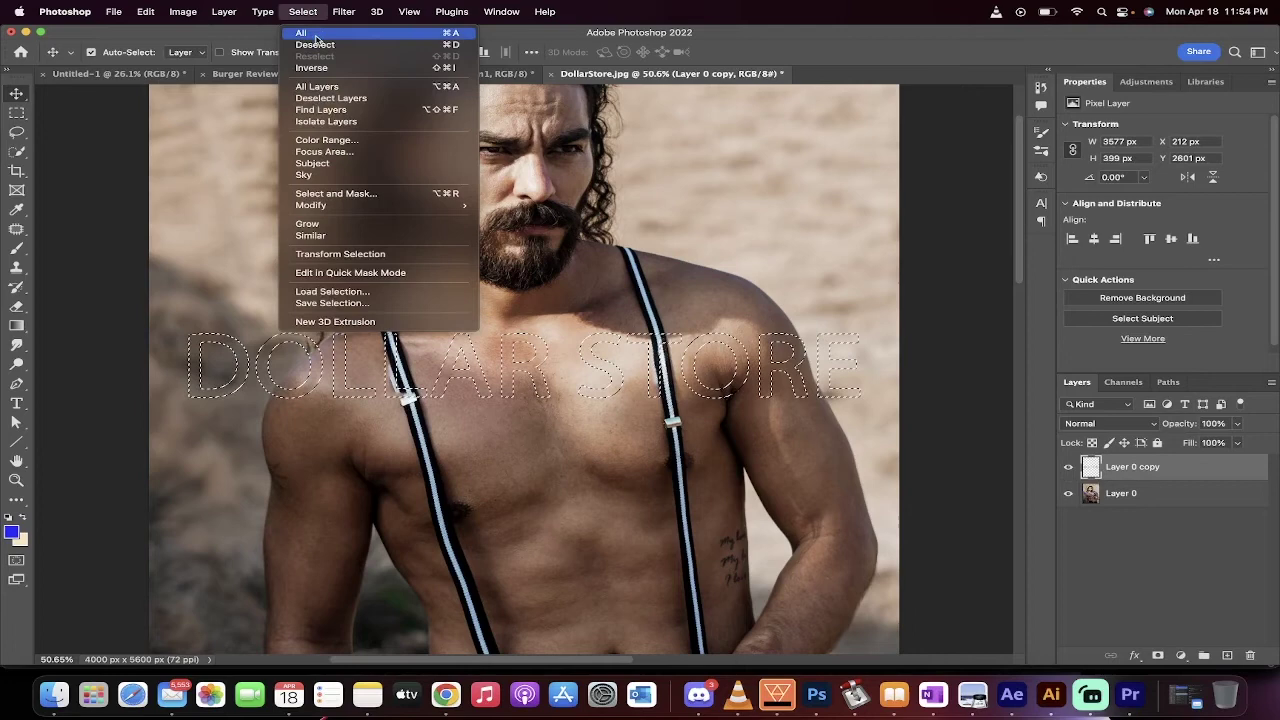
pyautogui.click(313, 47)
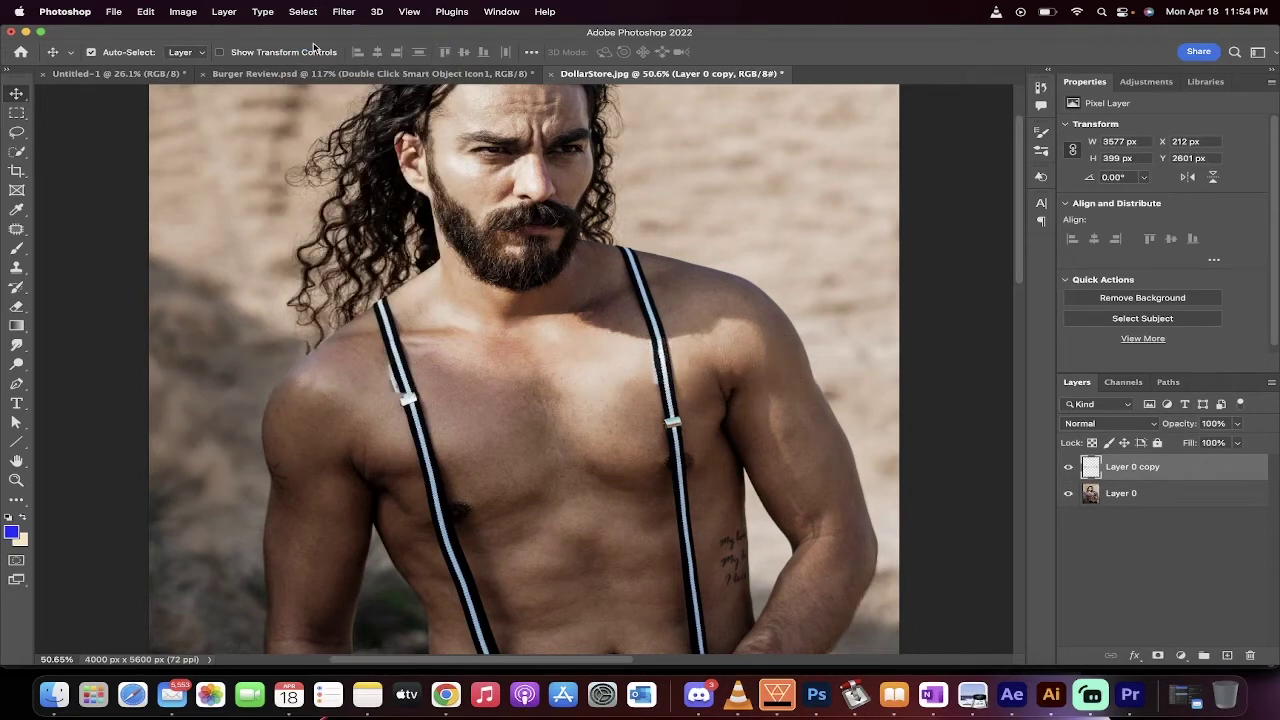
pyautogui.scroll(-5, 459, 333)
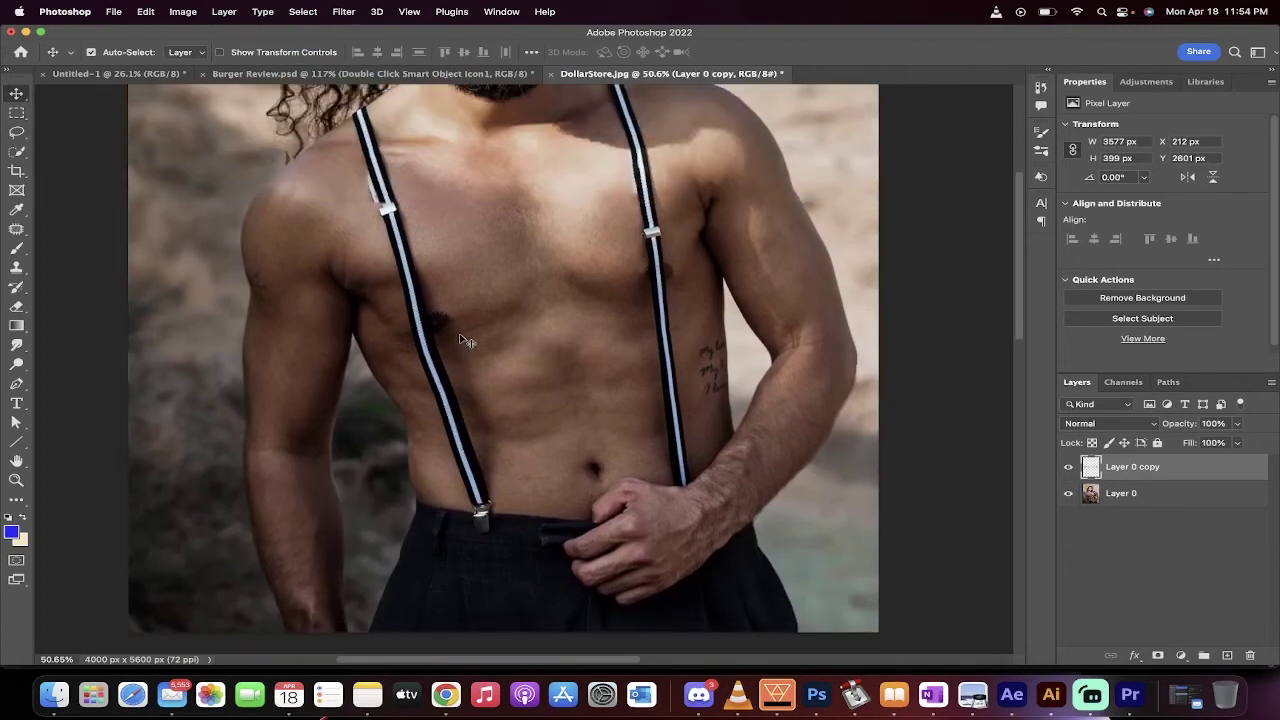
pyautogui.scroll(3, 469, 266)
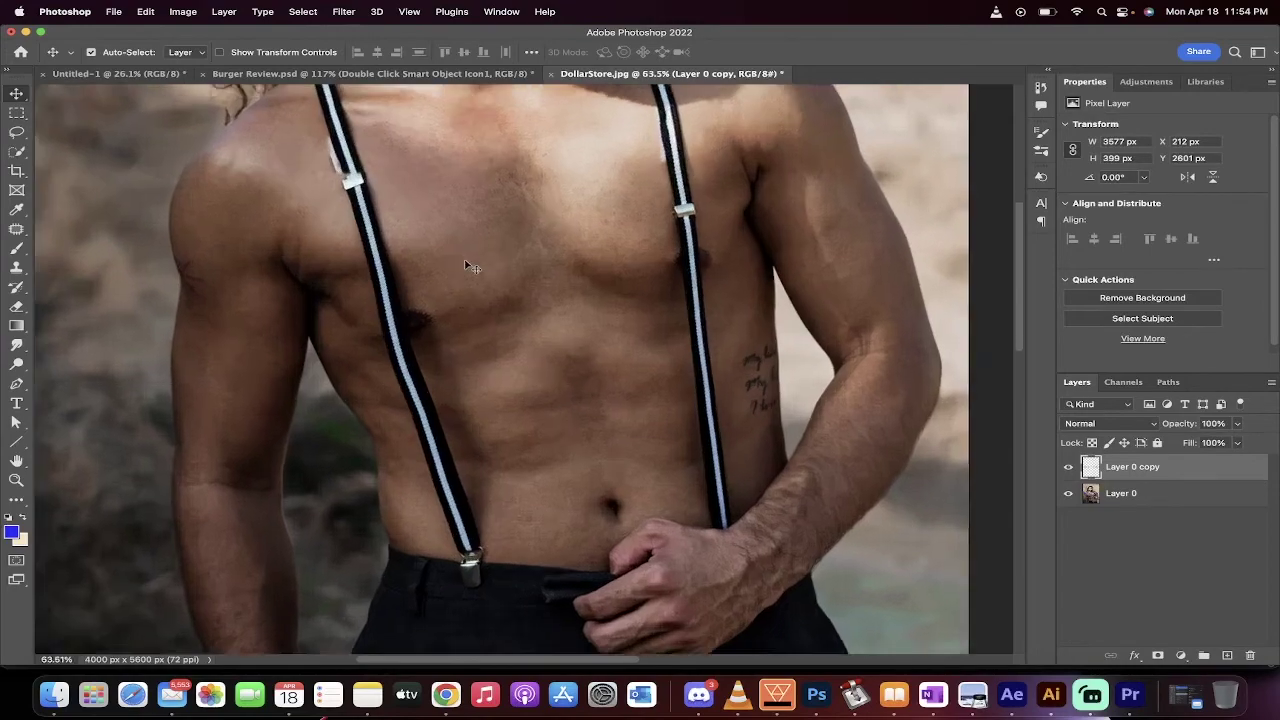
pyautogui.scroll(3, 469, 266)
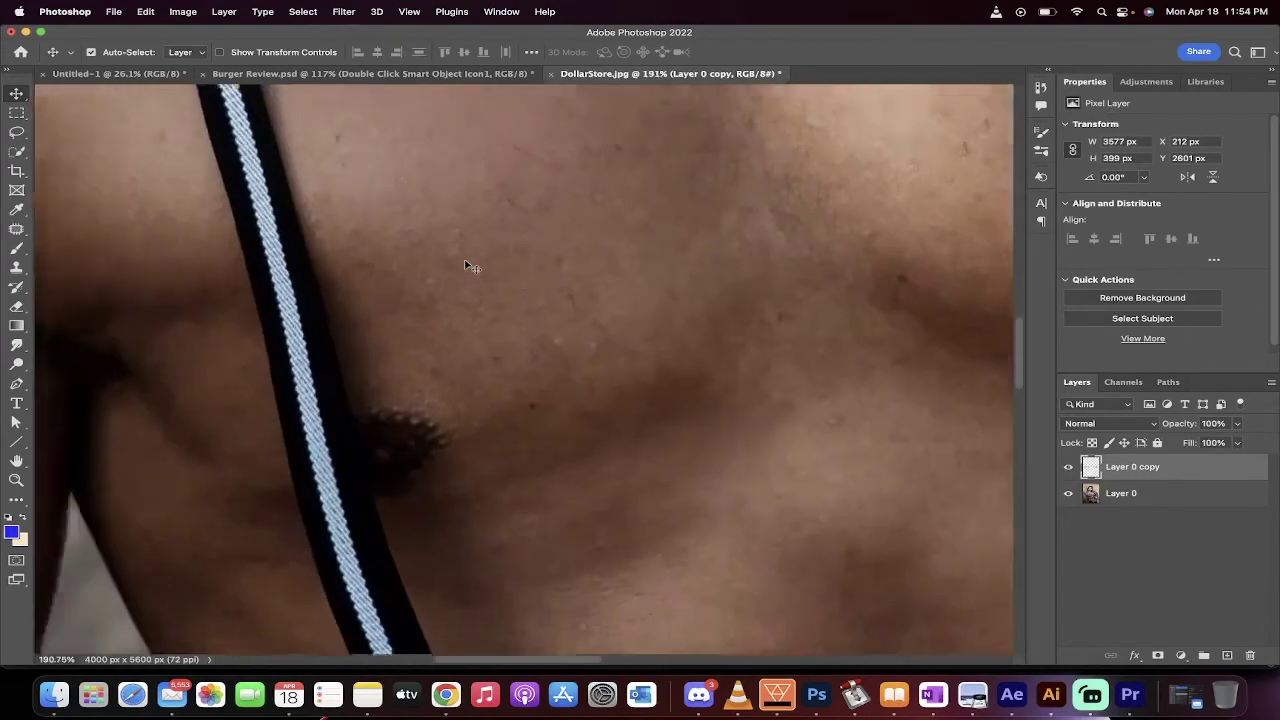
pyautogui.scroll(5, 465, 265)
pyautogui.scroll(2, 465, 265)
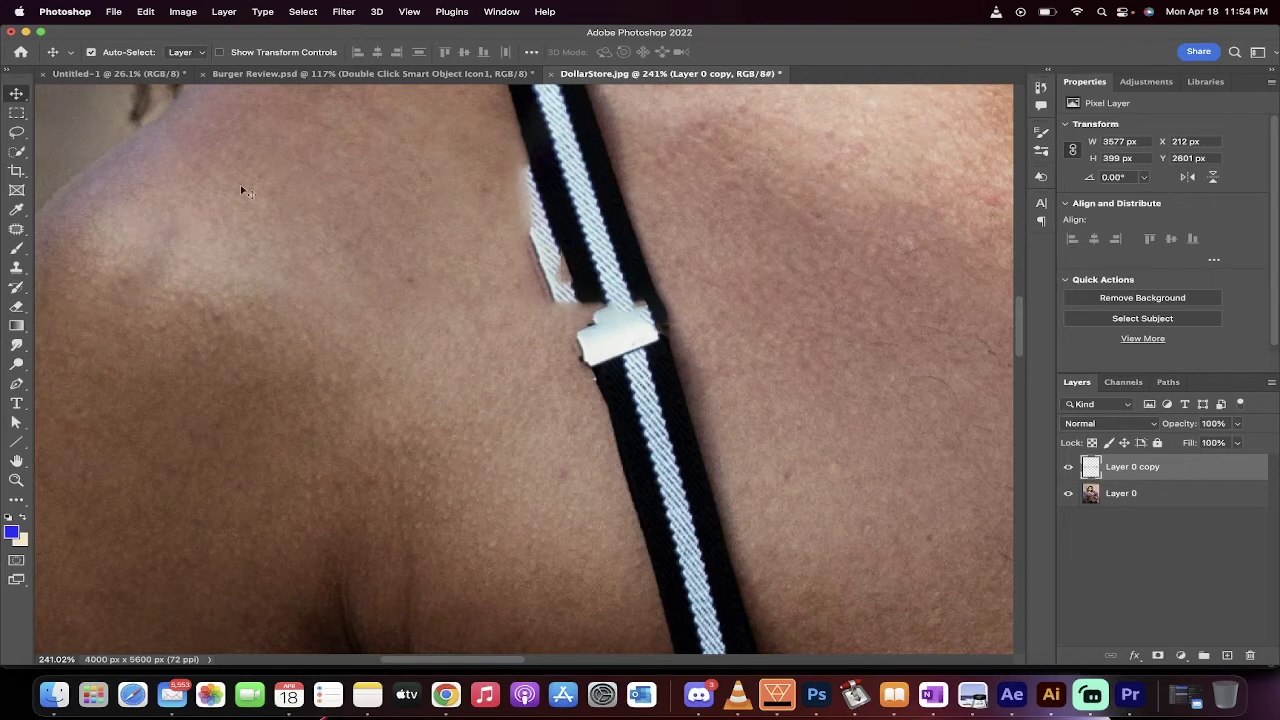
# Lasso the leftover white strap fragment, patch it with nearby skin, and deselect
pyautogui.click(16, 132)
pyautogui.click(16, 134)
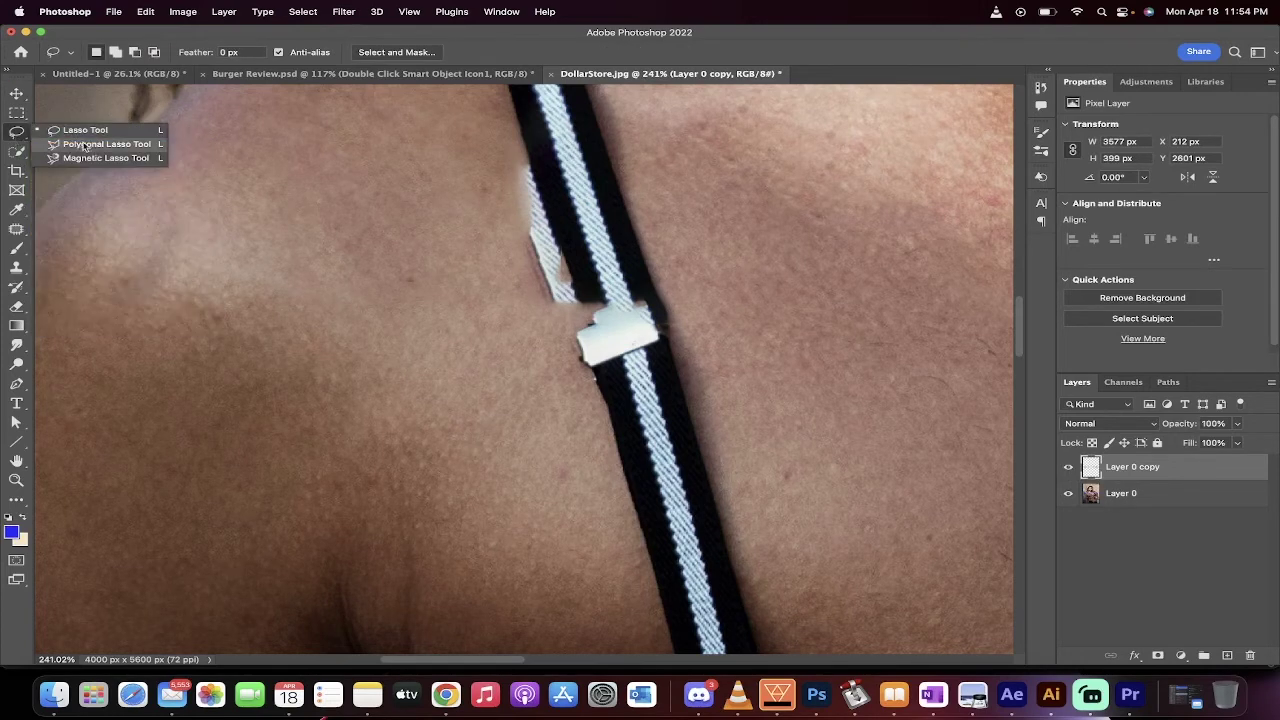
pyautogui.click(95, 130)
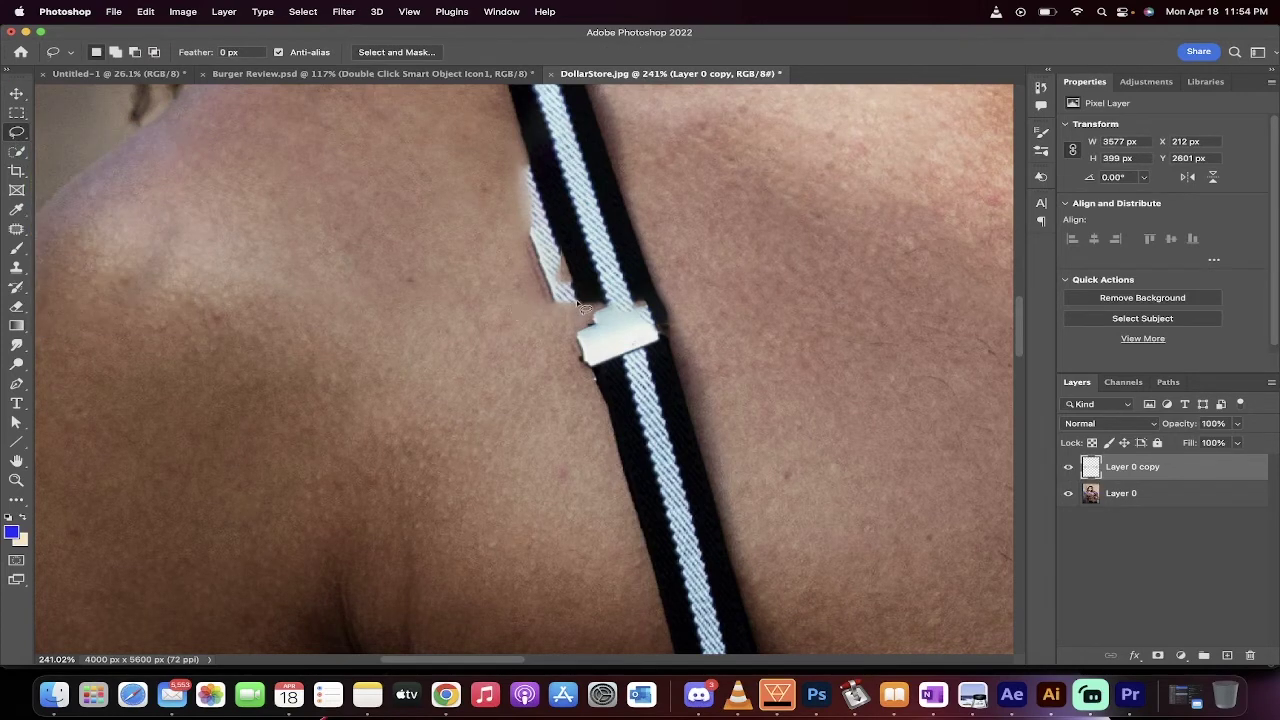
pyautogui.moveTo(578, 302)
pyautogui.mouseDown()
pyautogui.moveTo(524, 160)
pyautogui.moveTo(516, 204)
pyautogui.moveTo(580, 303)
pyautogui.mouseUp()
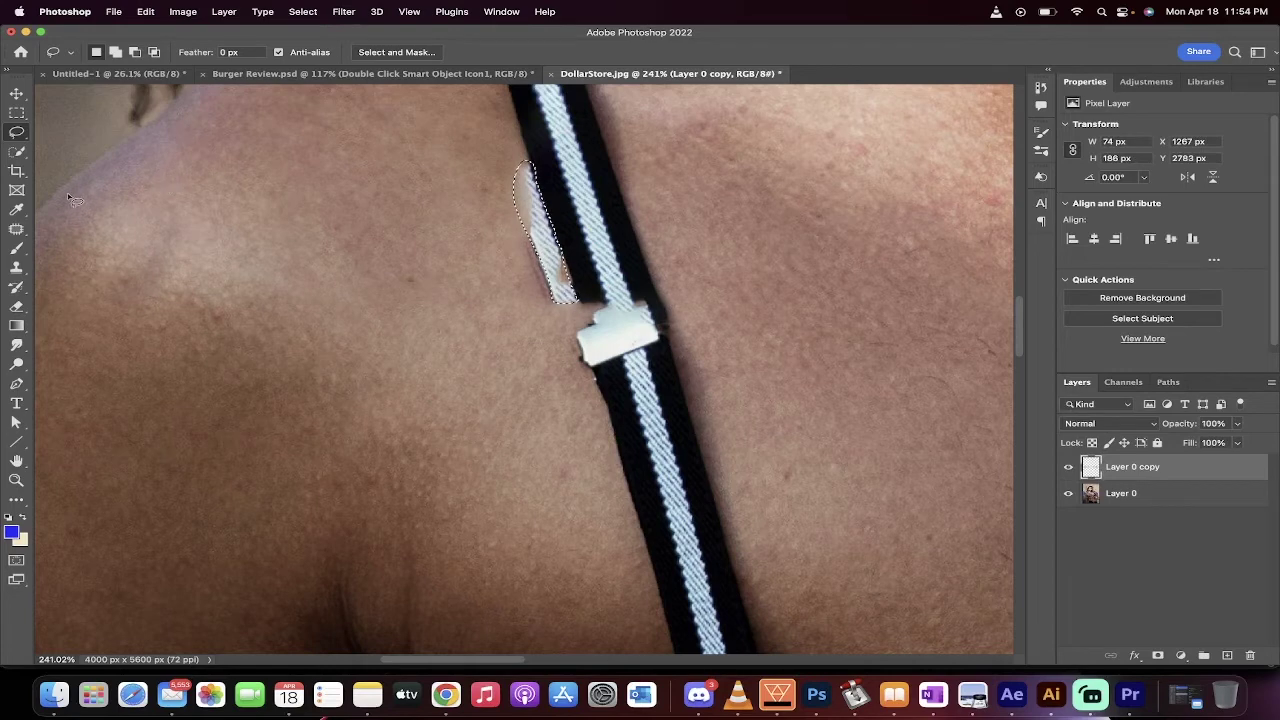
pyautogui.moveTo(17, 229); pyautogui.dragTo(85, 253)
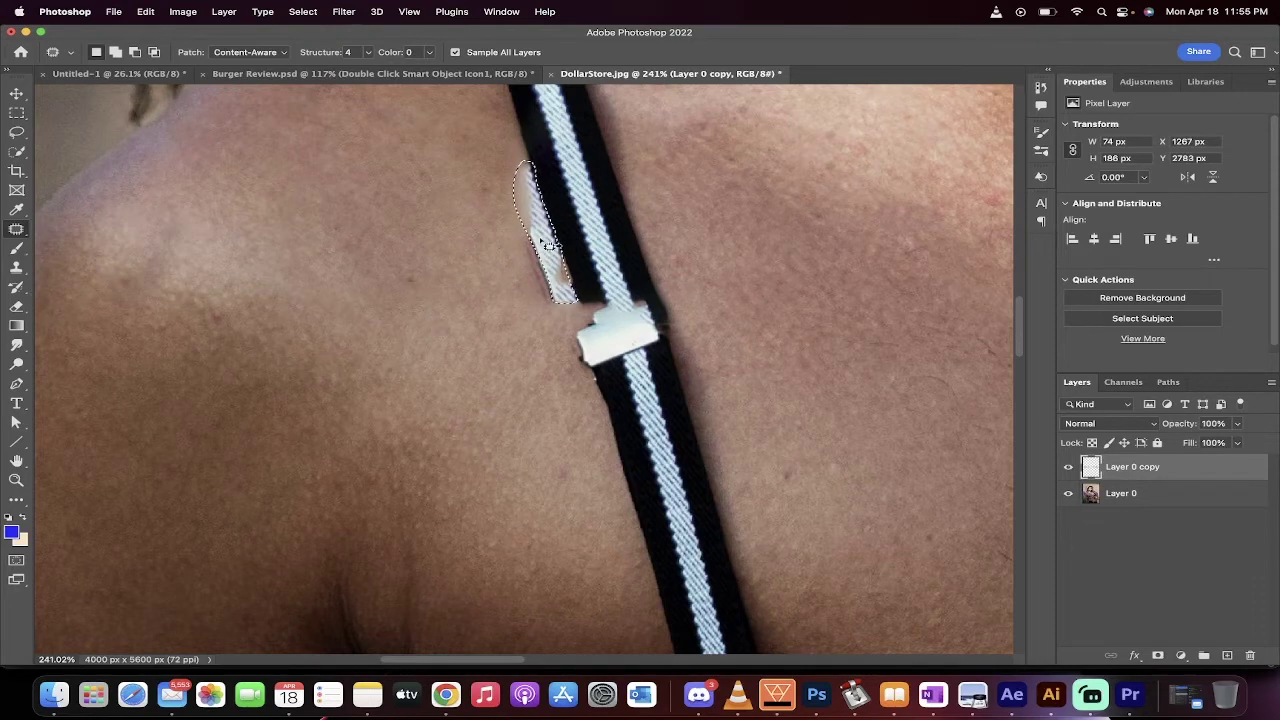
pyautogui.moveTo(548, 244); pyautogui.dragTo(507, 245)
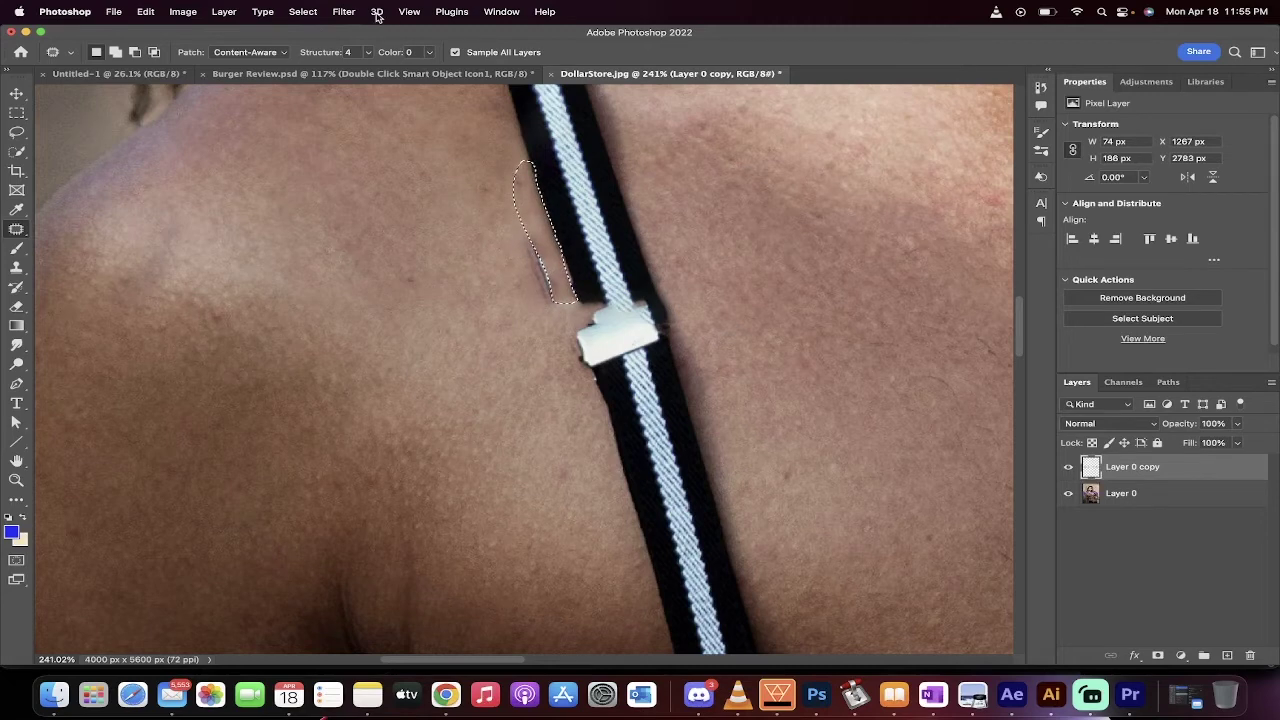
pyautogui.click(312, 11)
pyautogui.click(320, 48)
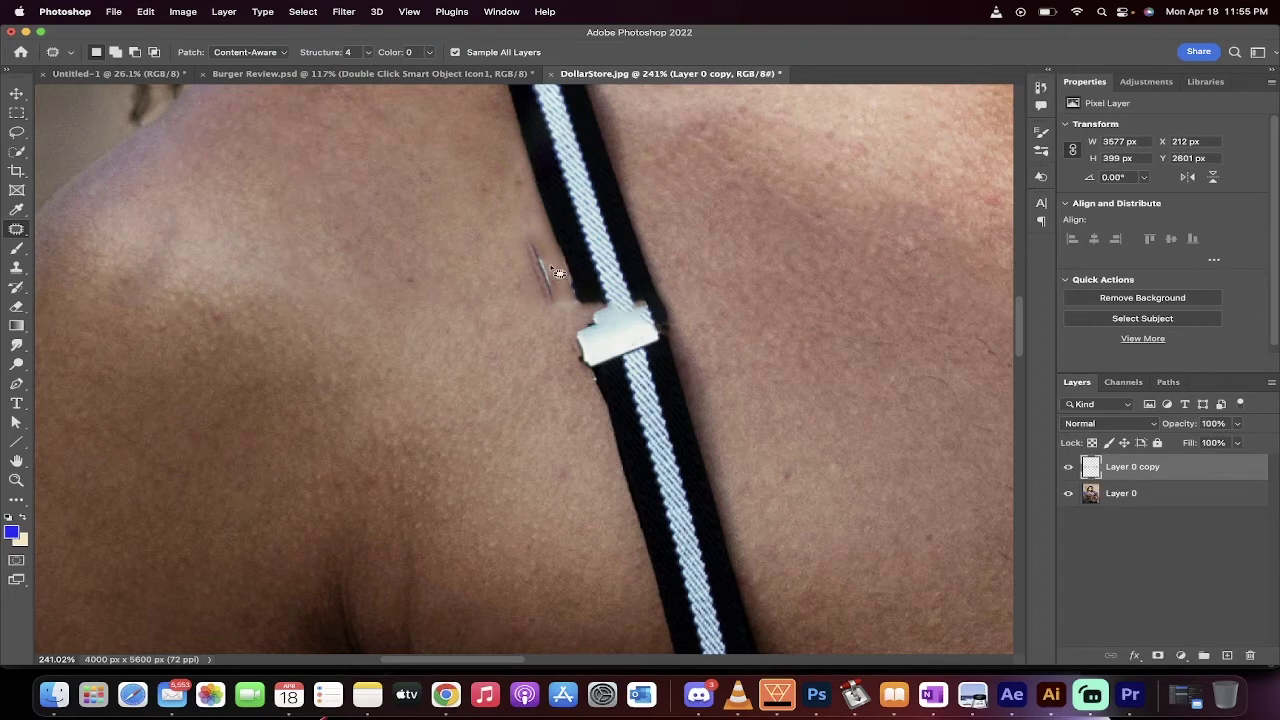
# Lasso the scratch beside the strap, patch it with nearby skin, and deselect
pyautogui.click(16, 131)
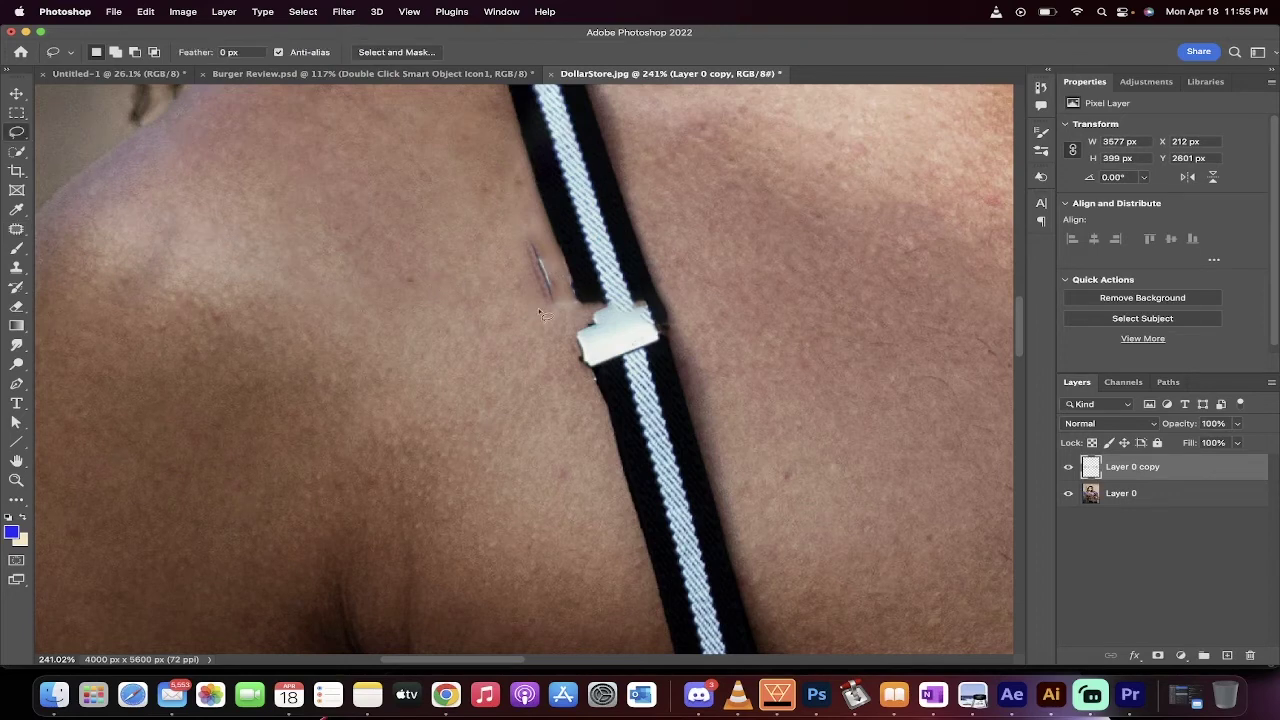
pyautogui.moveTo(568, 310)
pyautogui.mouseDown()
pyautogui.moveTo(537, 236)
pyautogui.moveTo(518, 228)
pyautogui.moveTo(537, 298)
pyautogui.moveTo(565, 322)
pyautogui.moveTo(564, 300)
pyautogui.moveTo(497, 277)
pyautogui.mouseUp()
pyautogui.press('j')
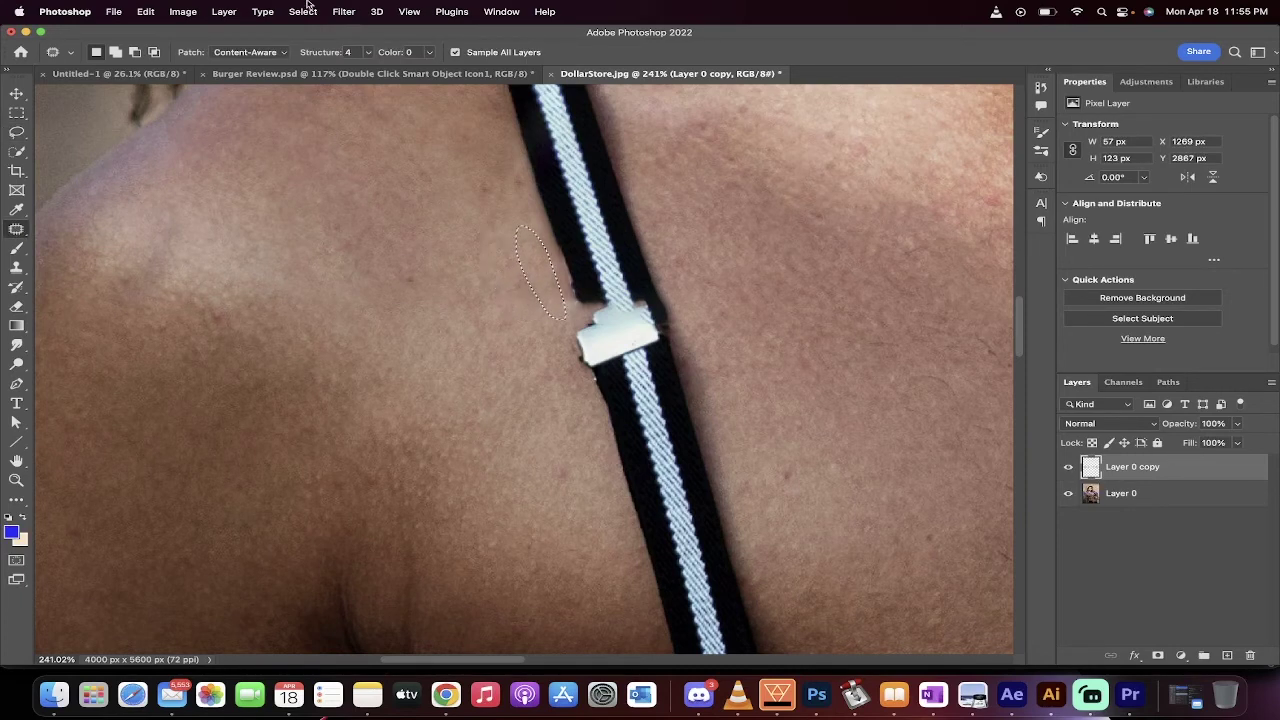
pyautogui.click(200, 8)
pyautogui.click(305, 43)
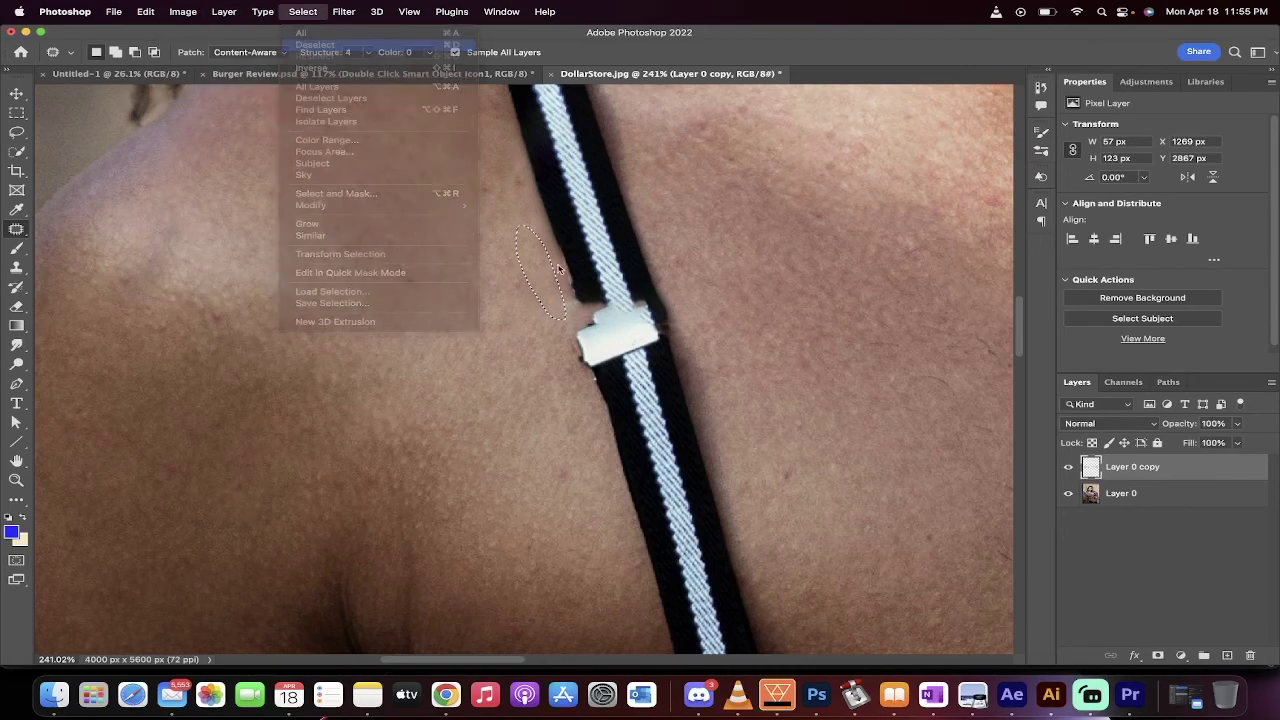
pyautogui.scroll(-10, 585, 299)
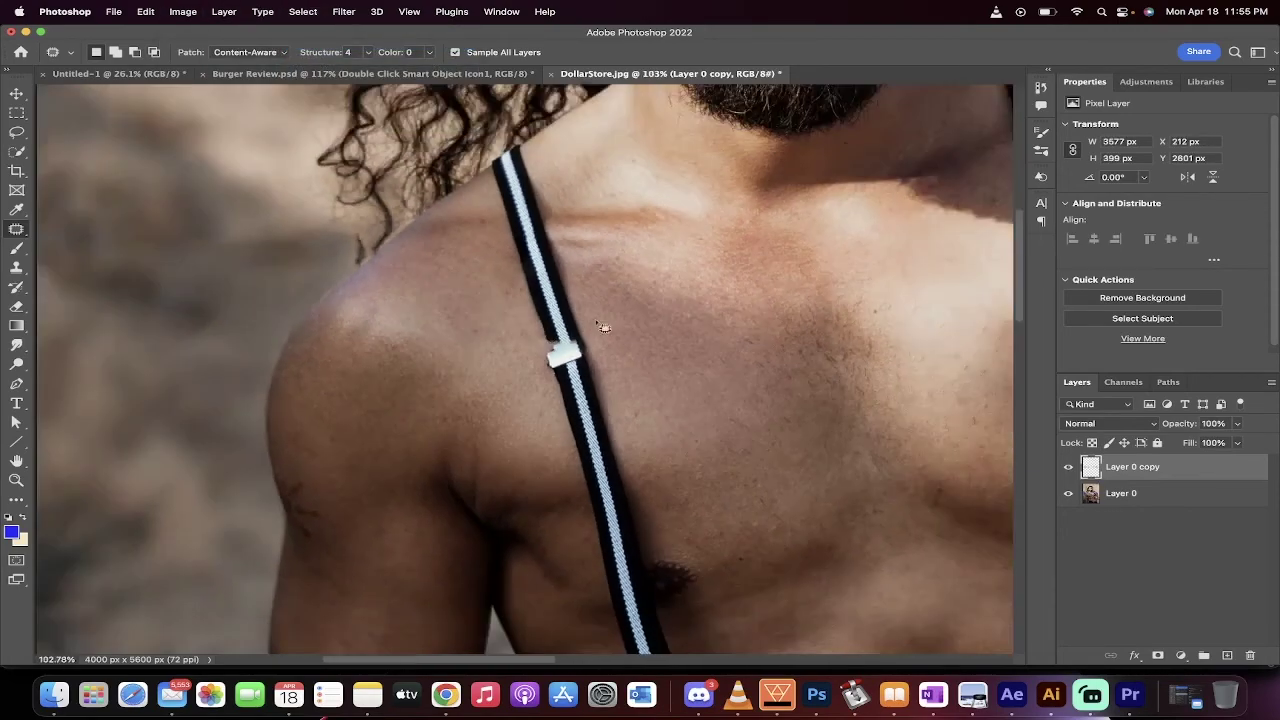
pyautogui.scroll(-3, 676, 332)
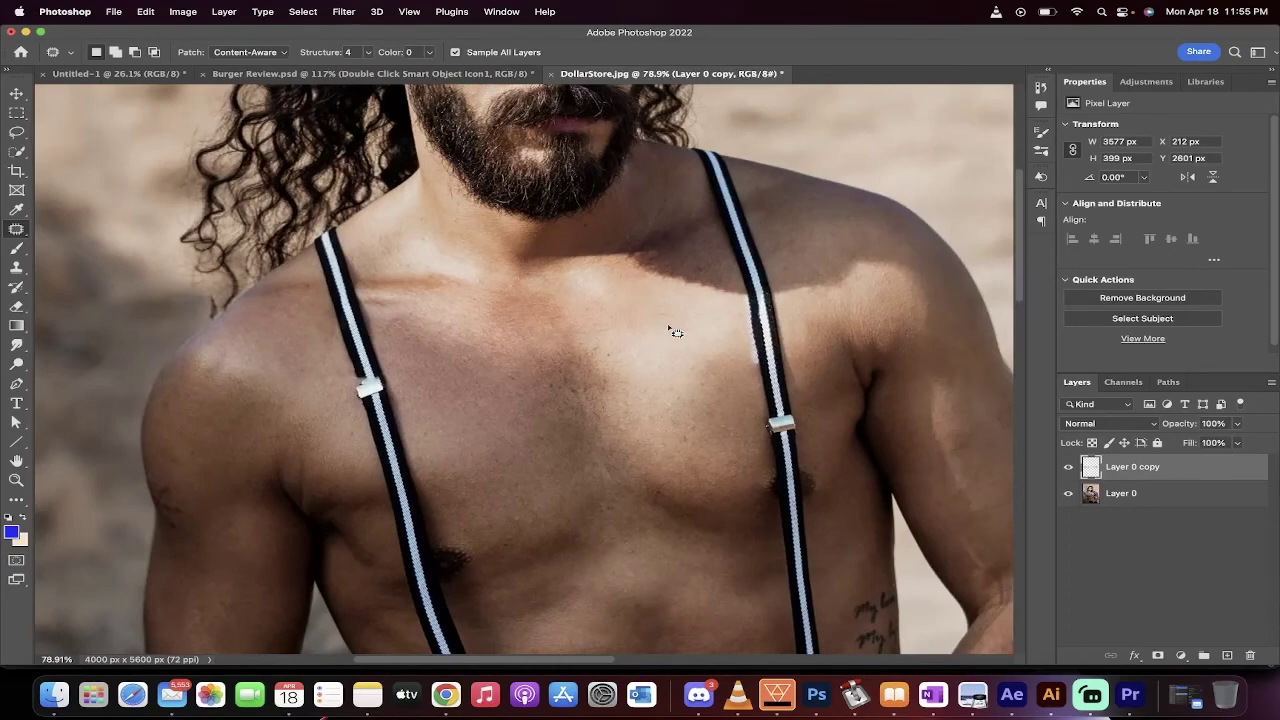
pyautogui.scroll(-4, 673, 379)
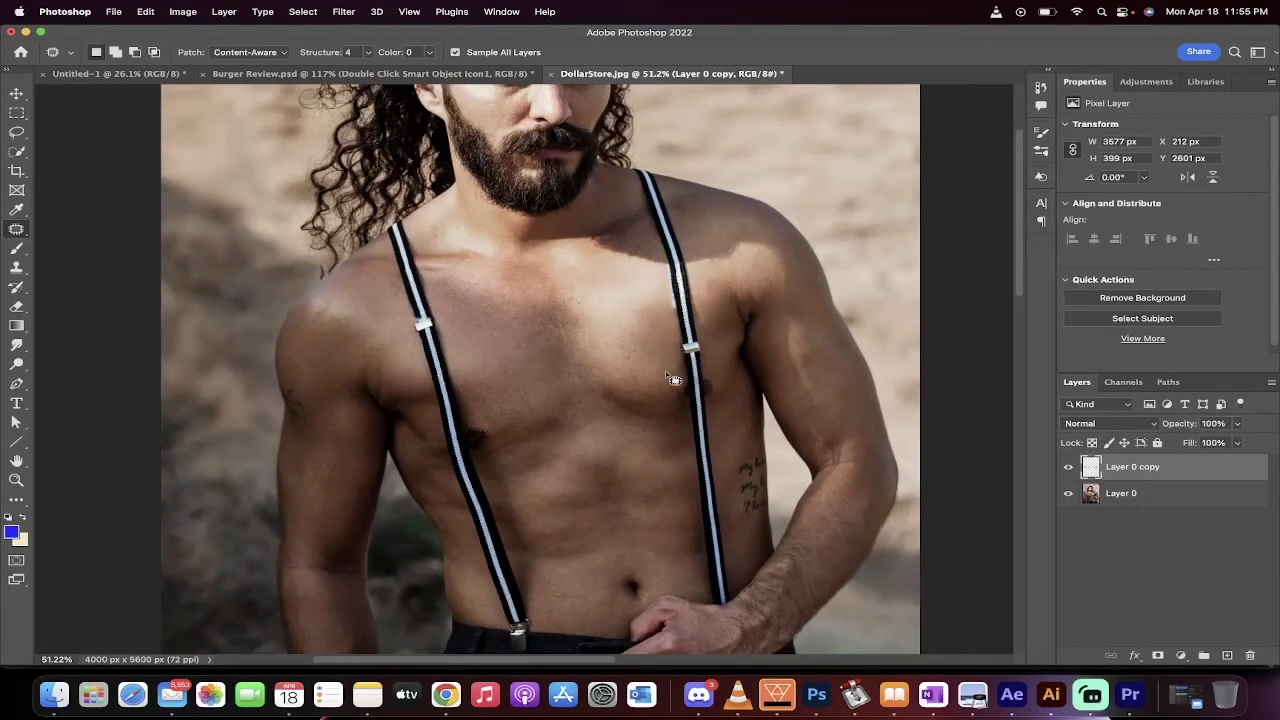
pyautogui.scroll(3, 673, 379)
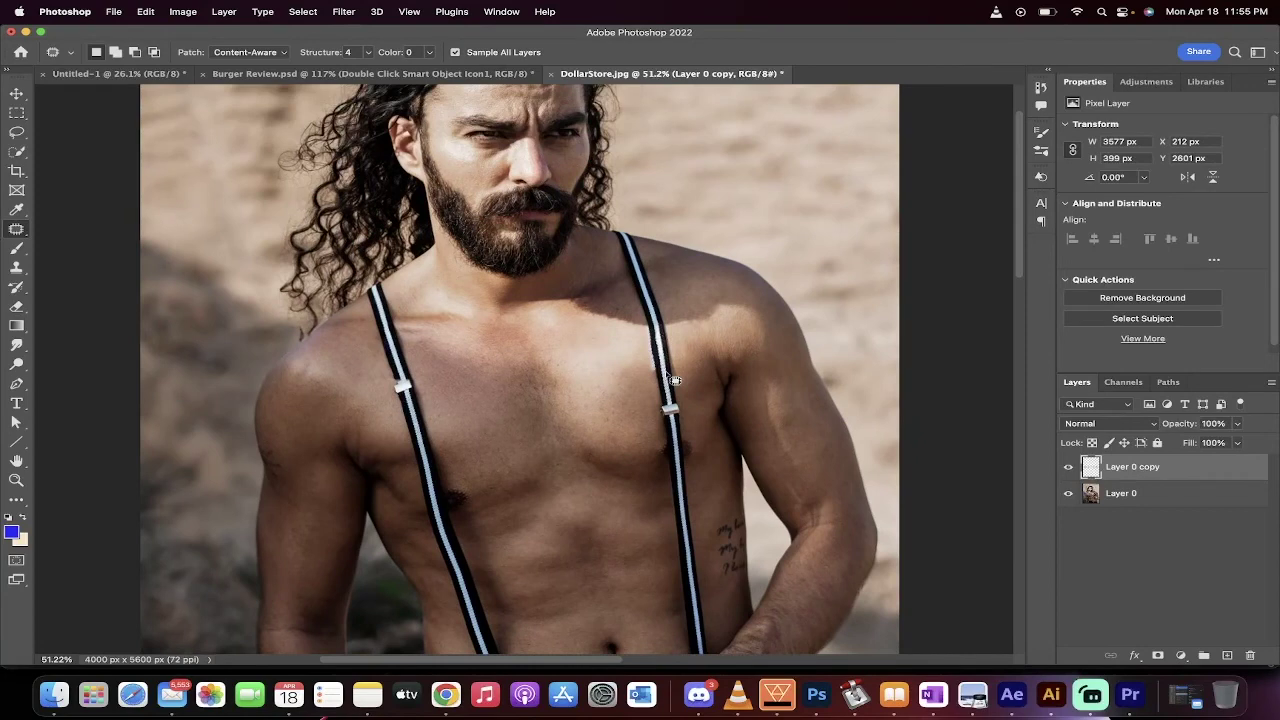